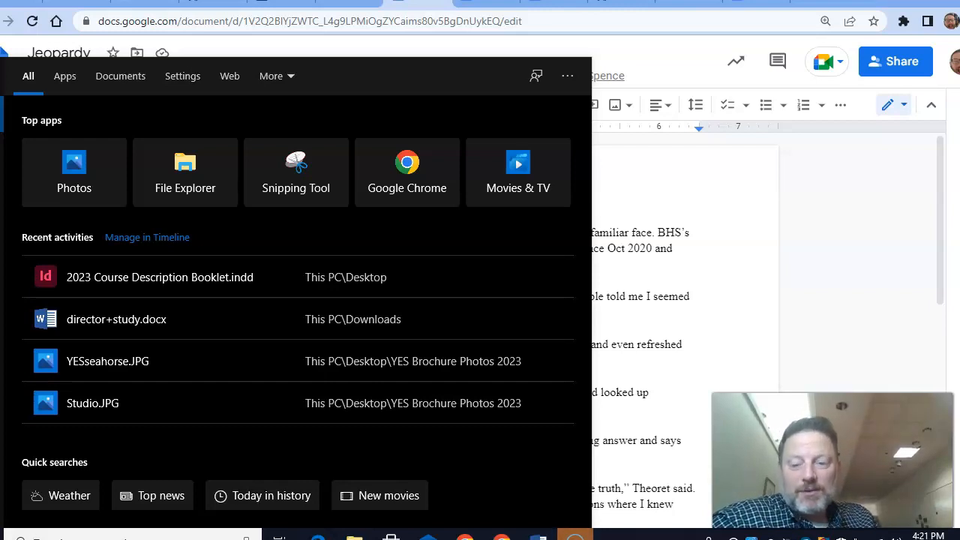
Open Adobe Creative Cloud, launch InDesign from the installed apps and dismiss the file recovery message
{"action": "type", "text": "Creative"}
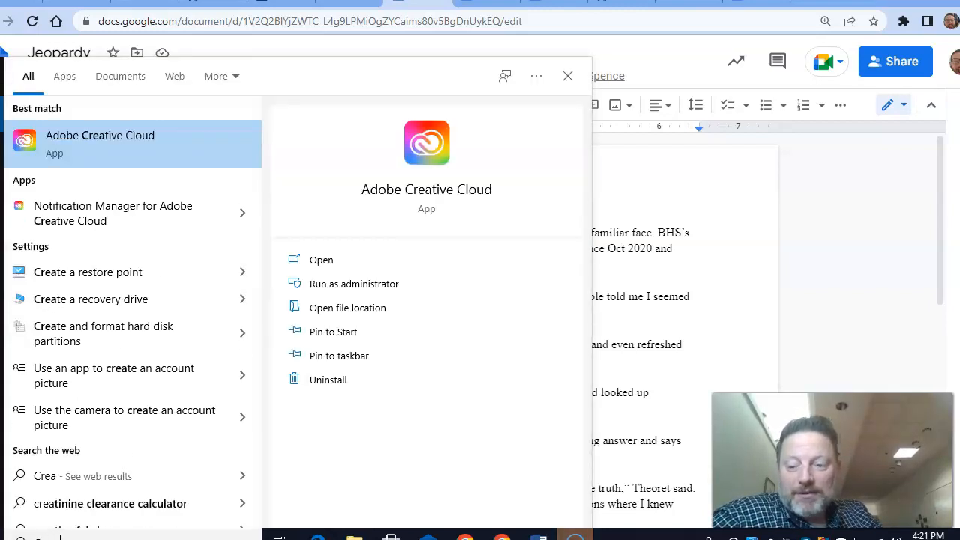
{"action": "left_click", "coordinate": [420, 191]}
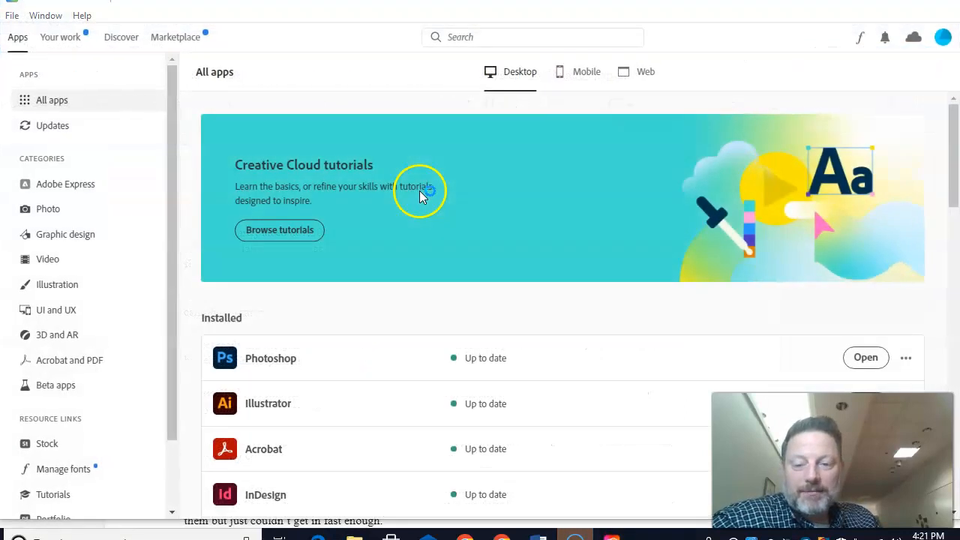
{"action": "scroll", "coordinate": [409, 324], "scroll_direction": "down", "scroll_amount": 2}
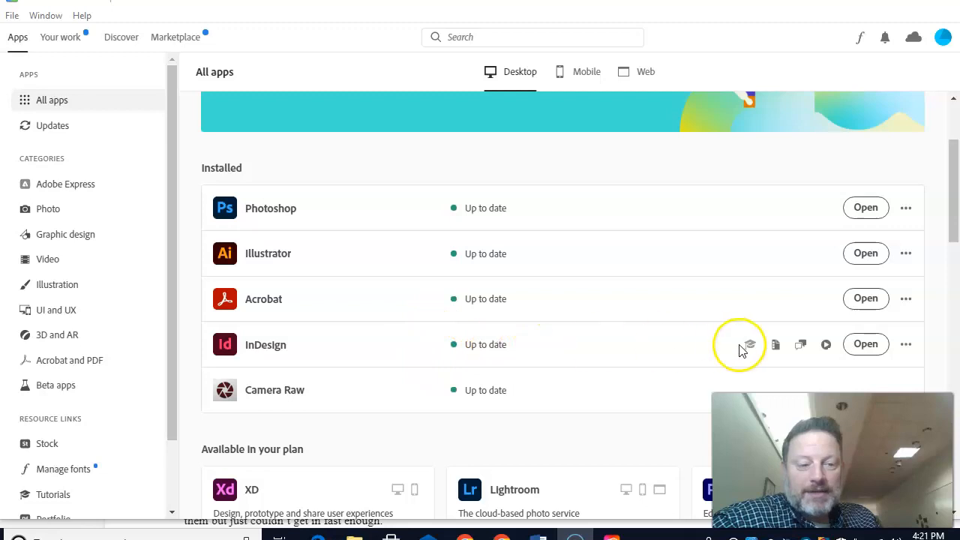
{"action": "left_click", "coordinate": [870, 347]}
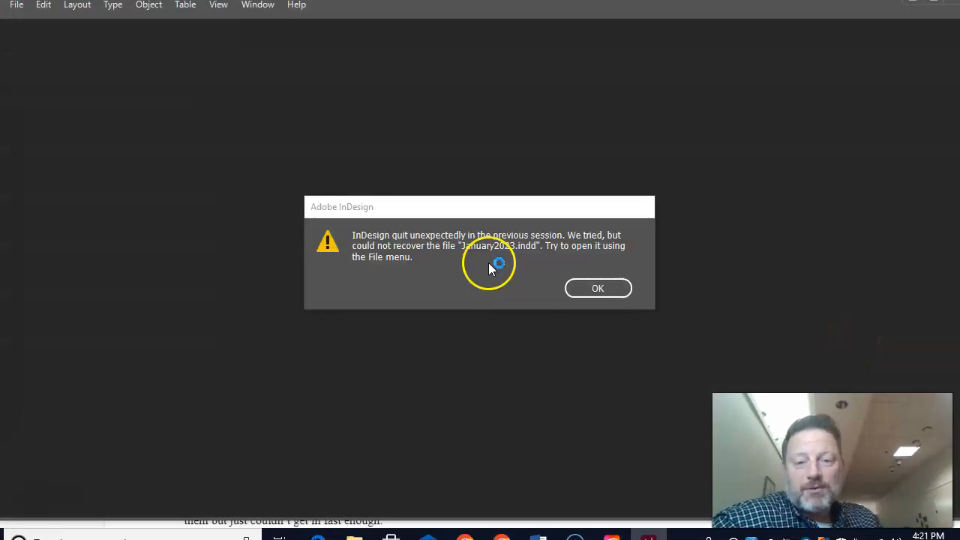
{"action": "left_click", "coordinate": [592, 291]}
{"action": "left_click", "coordinate": [585, 291]}
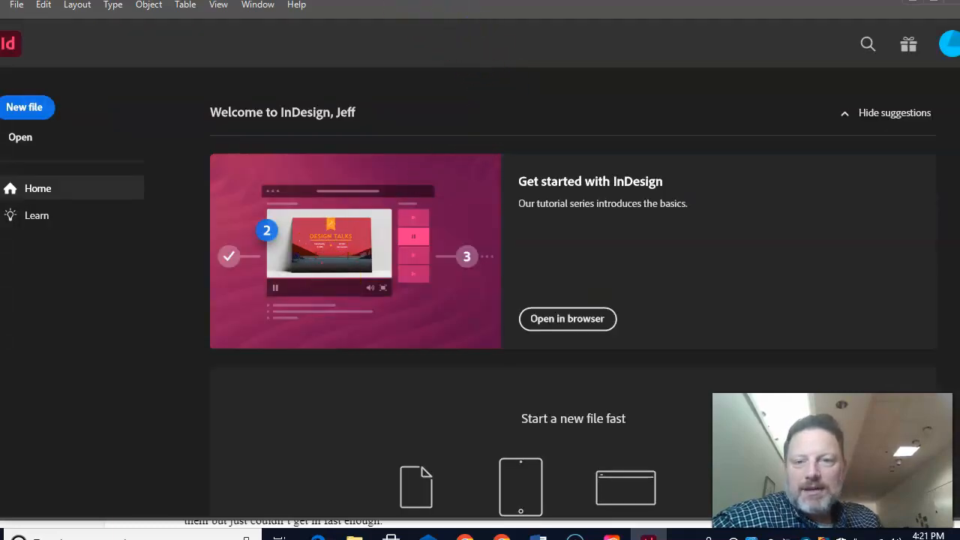
Start opening an existing file and browse to the Register 2022-2023 folder on the OREAD (O:) drive
{"action": "left_click", "coordinate": [16, 4]}
{"action": "left_click", "coordinate": [74, 31]}
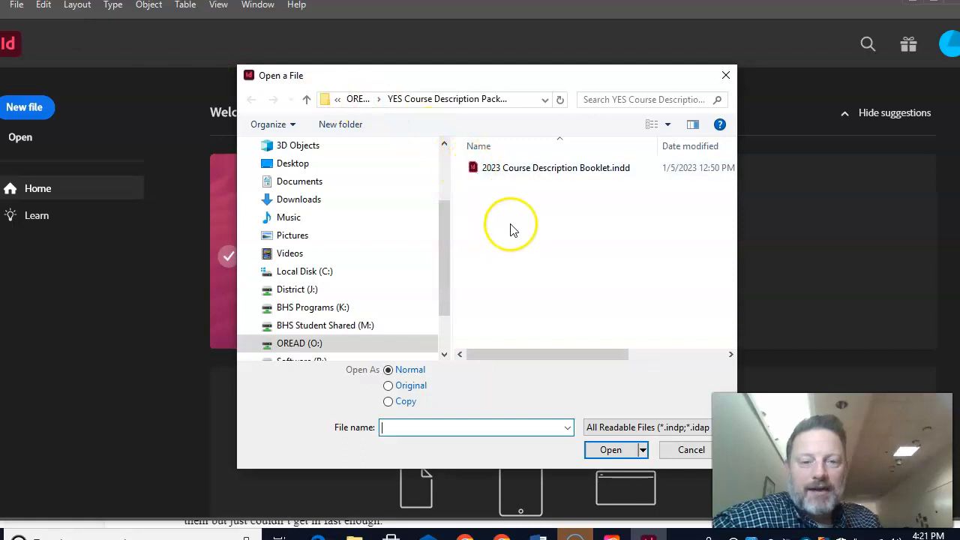
{"action": "left_click_drag", "start_coordinate": [445, 253], "coordinate": [447, 291]}
{"action": "left_click", "coordinate": [323, 277]}
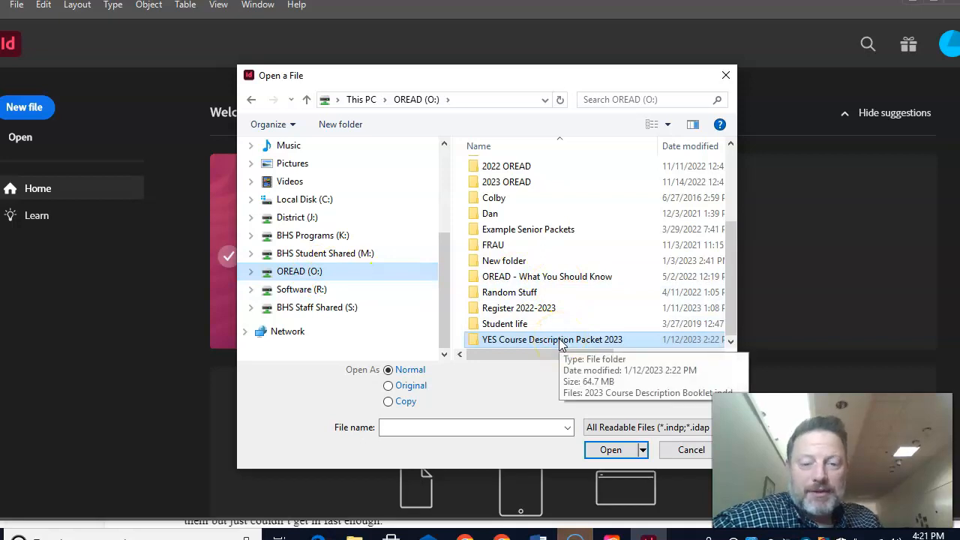
{"action": "double_click", "coordinate": [548, 309]}
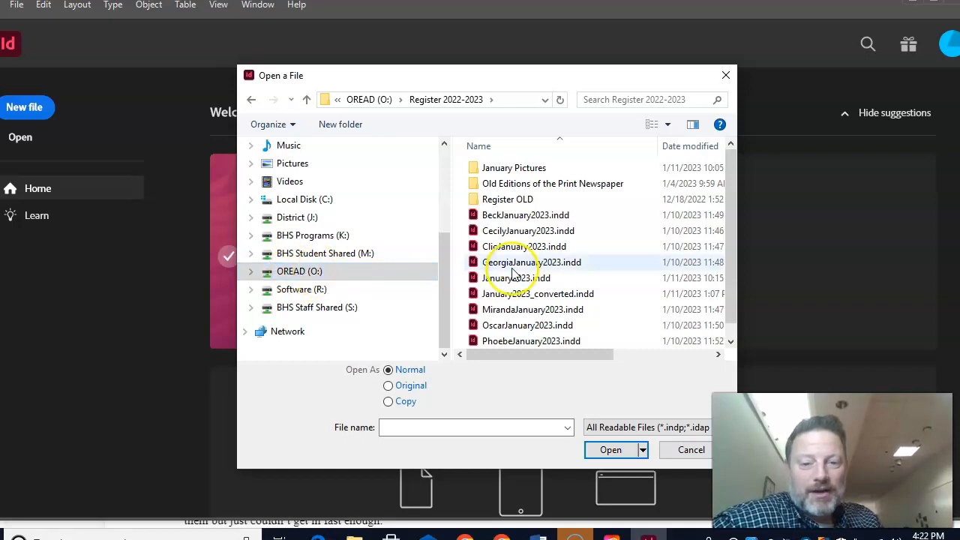
Go back to the OREAD (O:) drive, reenter the Register 2022-2023 folder and open BeckJanuary2023.indd
{"action": "left_click", "coordinate": [366, 99]}
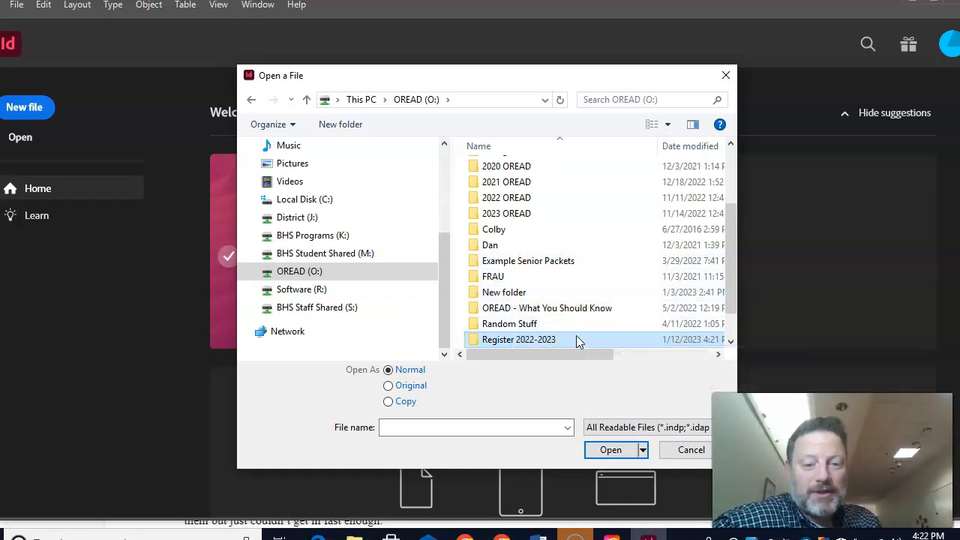
{"action": "left_click", "coordinate": [547, 342]}
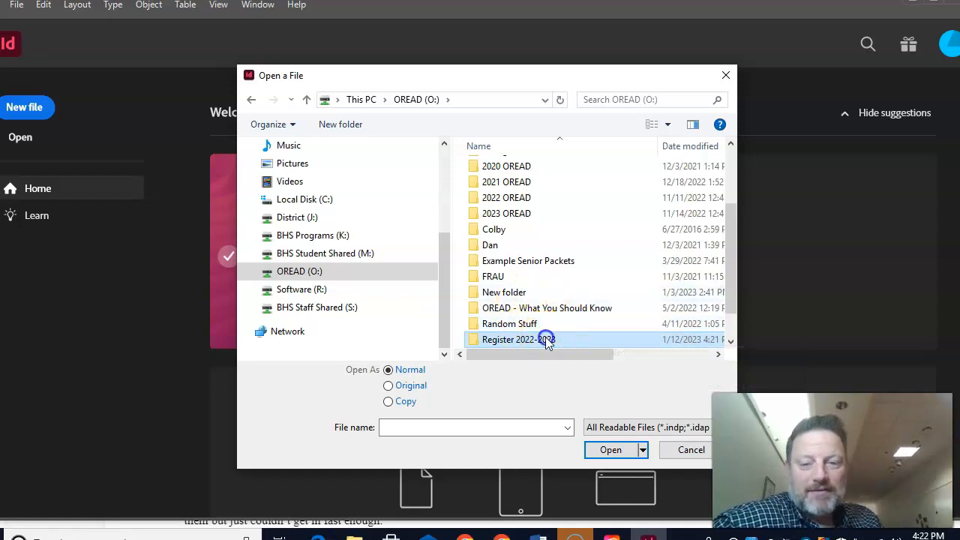
{"action": "double_click", "coordinate": [474, 342]}
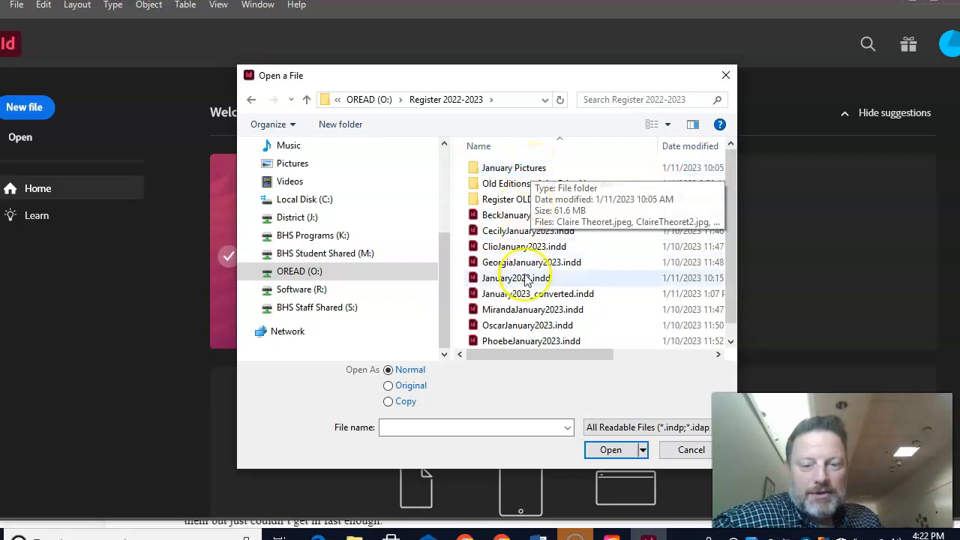
{"action": "scroll", "coordinate": [527, 300], "scroll_direction": "down", "scroll_amount": 1}
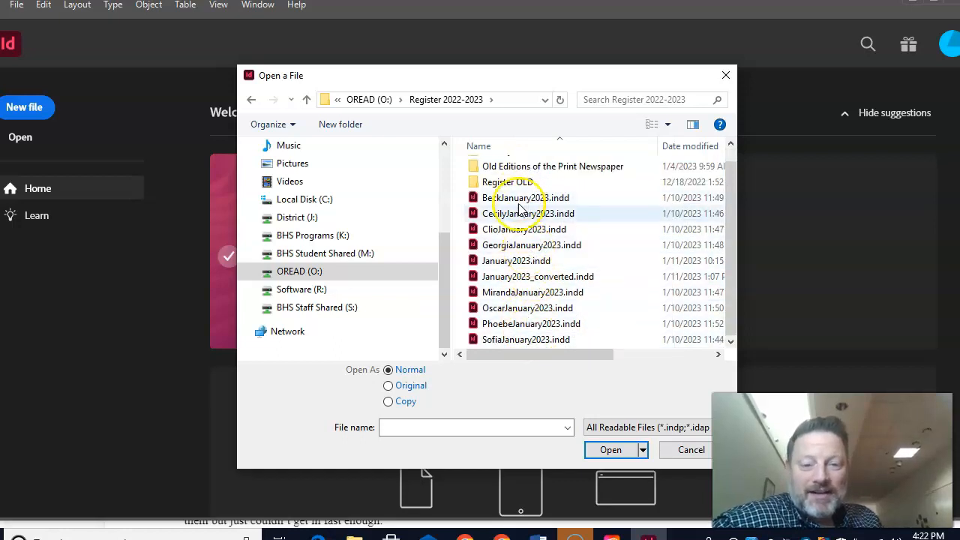
{"action": "scroll", "coordinate": [520, 213], "scroll_direction": "up", "scroll_amount": 1}
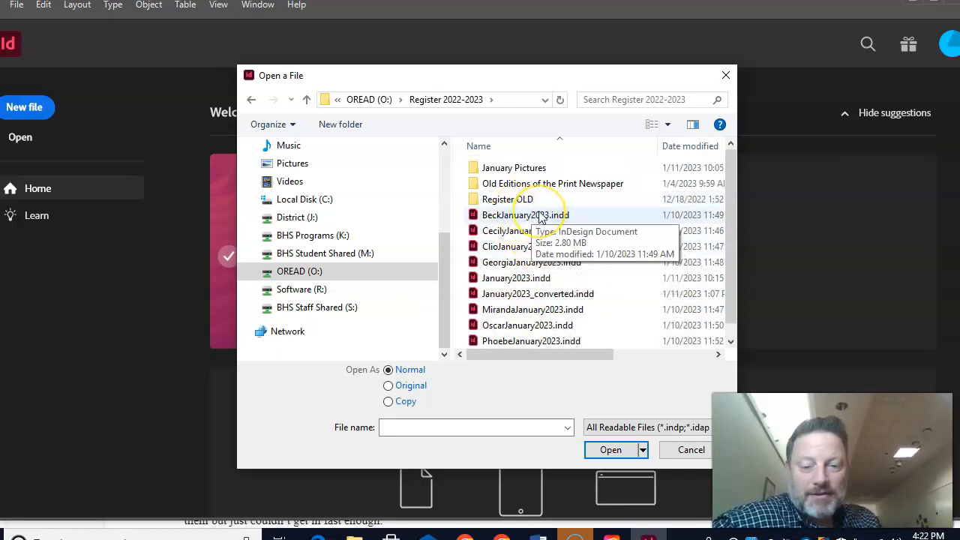
{"action": "double_click", "coordinate": [519, 215]}
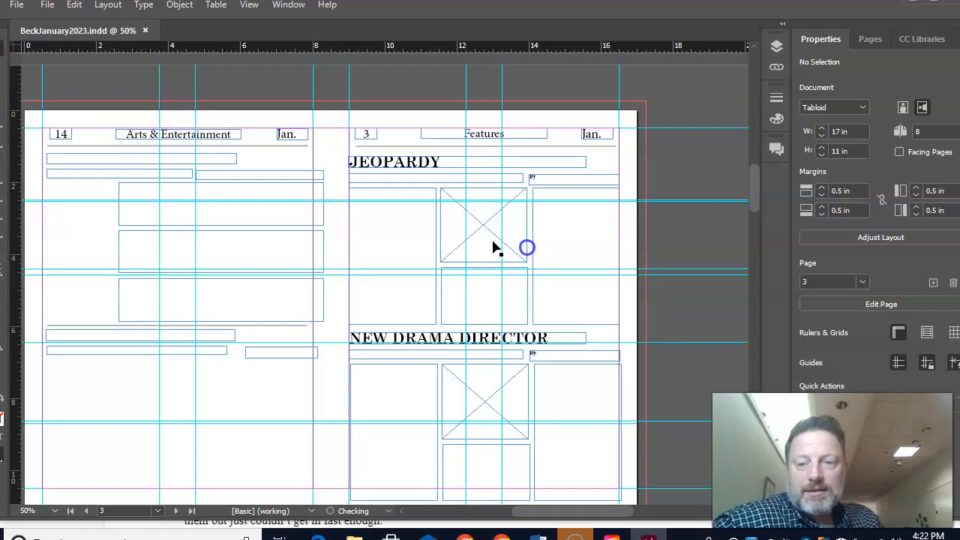
Go to the spread with pages 2 and 15 and examine the text frames on the Community page one by one
{"action": "scroll", "coordinate": [523, 251], "scroll_direction": "up", "scroll_amount": 8}
{"action": "scroll", "coordinate": [523, 255], "scroll_direction": "up", "scroll_amount": 5}
{"action": "scroll", "coordinate": [525, 252], "scroll_direction": "down", "scroll_amount": 3}
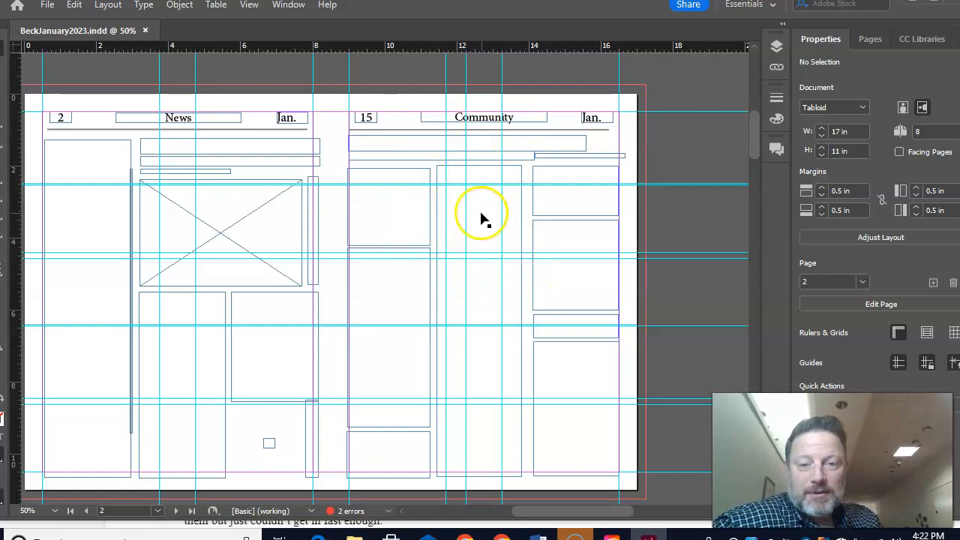
{"action": "left_click", "coordinate": [388, 197]}
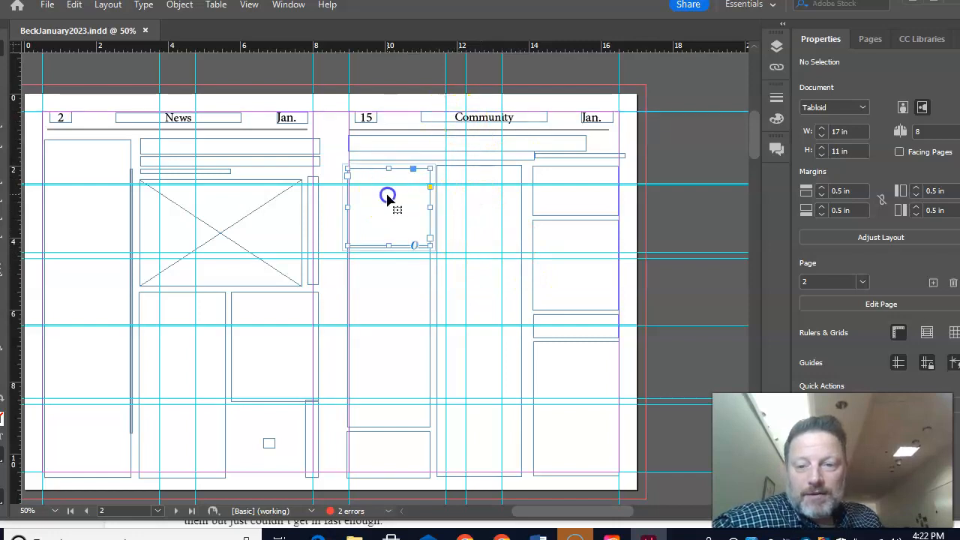
{"action": "left_click", "coordinate": [388, 309]}
{"action": "left_click", "coordinate": [394, 439]}
{"action": "left_click", "coordinate": [467, 434]}
{"action": "left_click", "coordinate": [489, 216]}
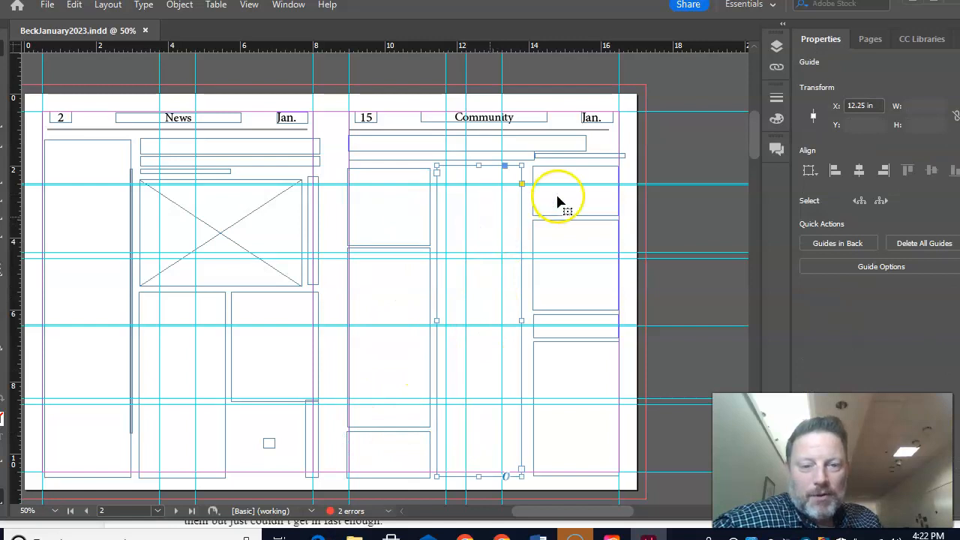
{"action": "left_click", "coordinate": [557, 202]}
View the spread in Preview mode, check the Community page's text frames there, and return to Normal mode
{"action": "key", "text": "w"}
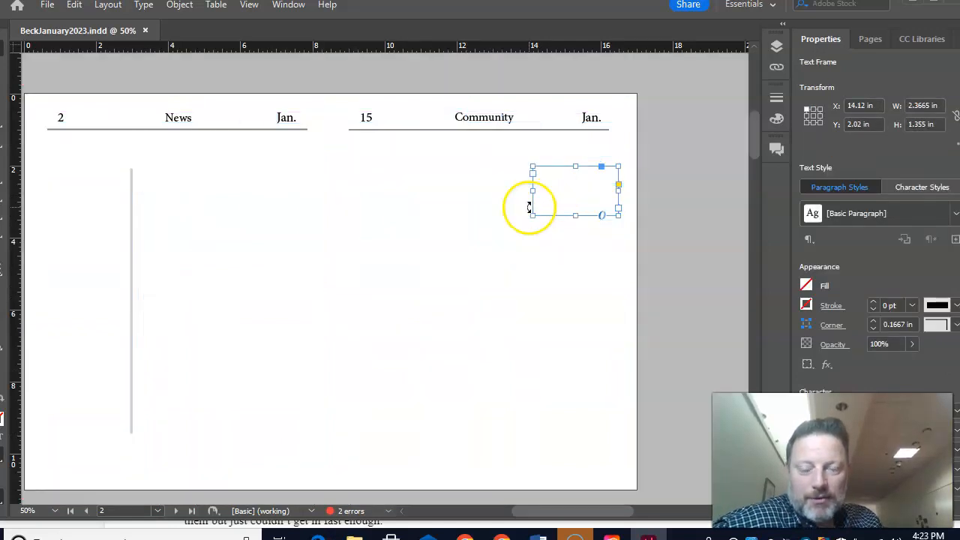
{"action": "left_click", "coordinate": [500, 231]}
{"action": "left_click", "coordinate": [412, 237]}
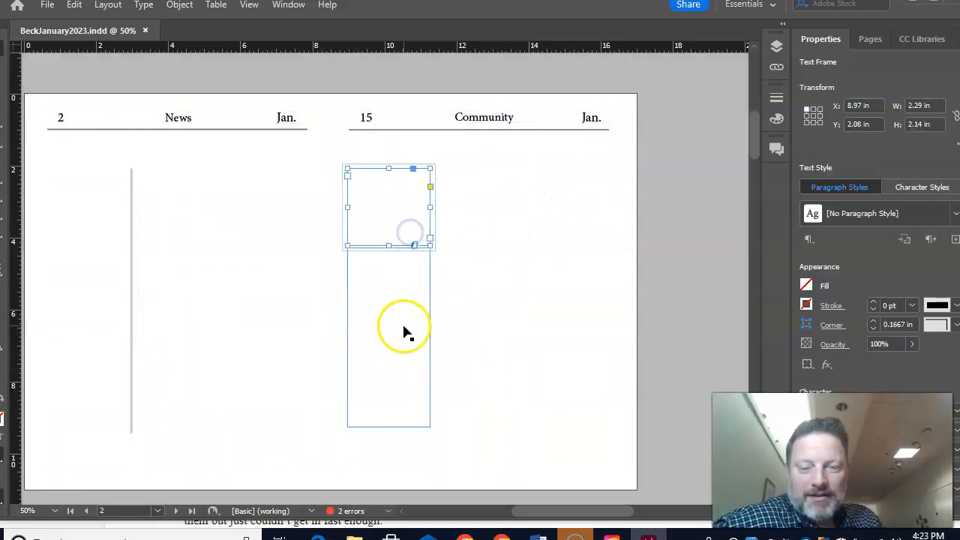
{"action": "left_click", "coordinate": [404, 326]}
{"action": "left_click", "coordinate": [494, 304]}
{"action": "left_click", "coordinate": [563, 302]}
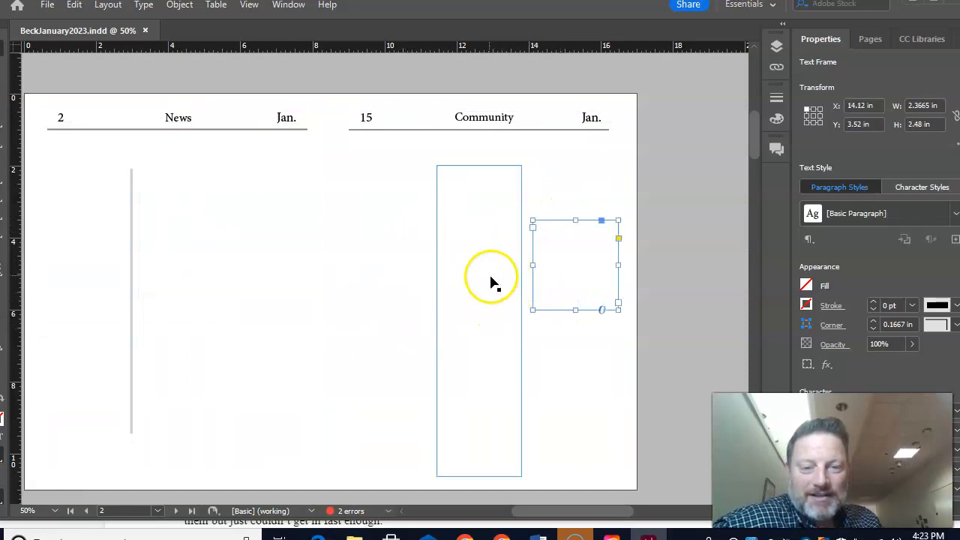
{"action": "key", "text": "w"}
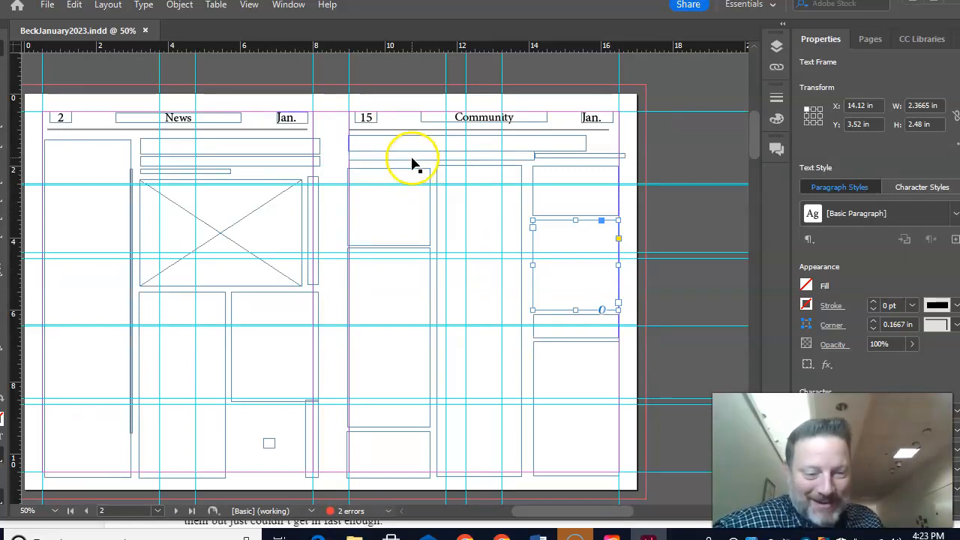
{"action": "left_click", "coordinate": [413, 216]}
{"action": "right_click", "coordinate": [413, 217]}
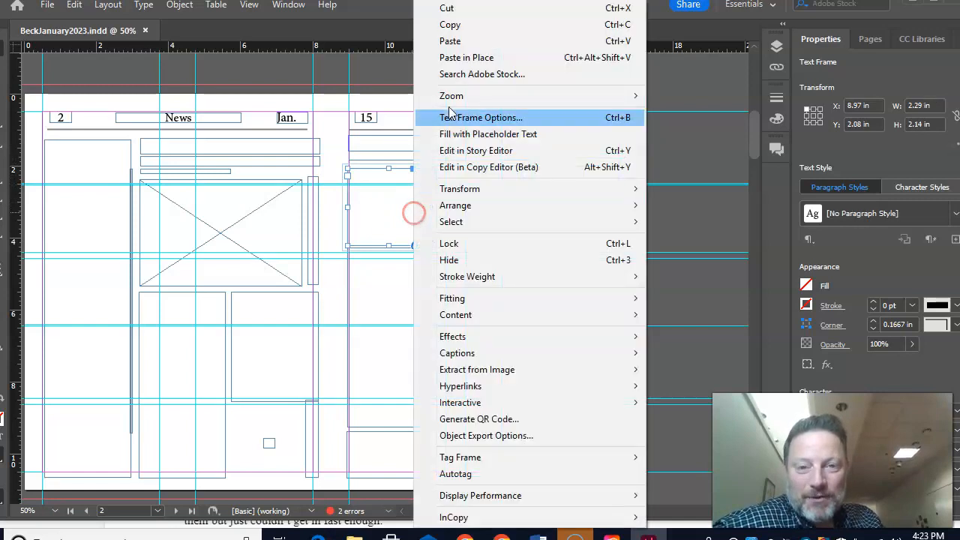
{"action": "left_click", "coordinate": [460, 21]}
{"action": "key", "text": "ctrl+z"}
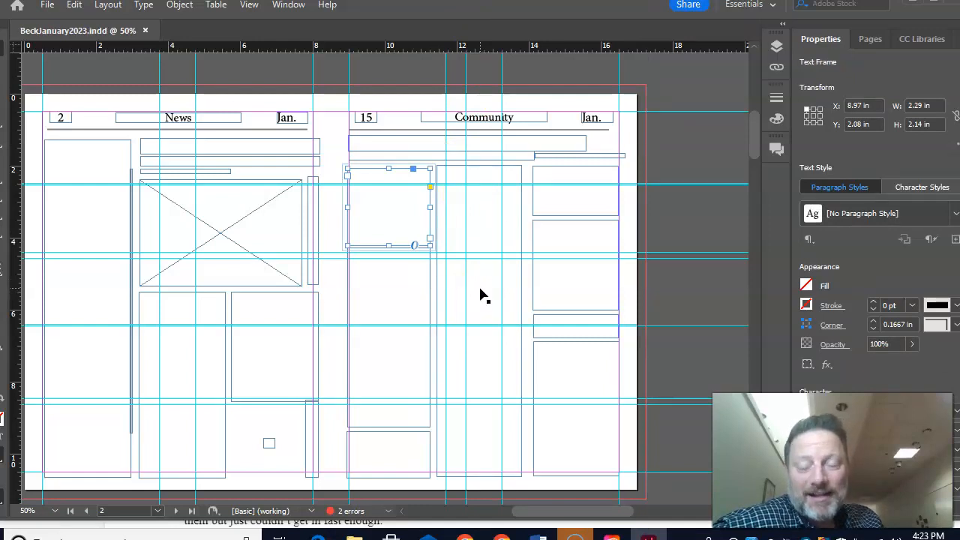
Switch to Chrome and open the Jeopardy article from the writer's staff folder in the REGISTER 2022-2023 Drive folder
{"action": "scroll", "coordinate": [335, 252], "scroll_direction": "up", "scroll_amount": 2}
{"action": "scroll", "coordinate": [341, 255], "scroll_direction": "down", "scroll_amount": 4}
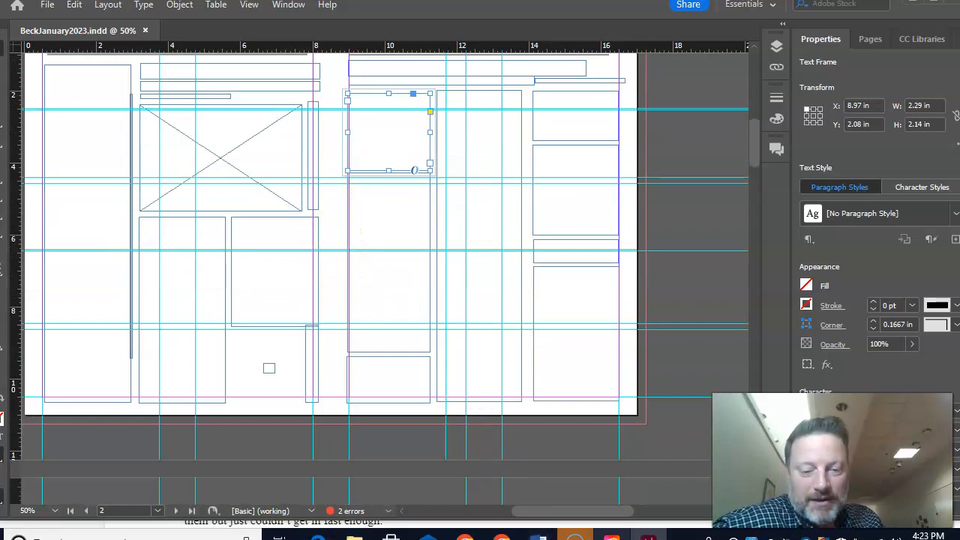
{"action": "mouse_move", "coordinate": [465, 537]}
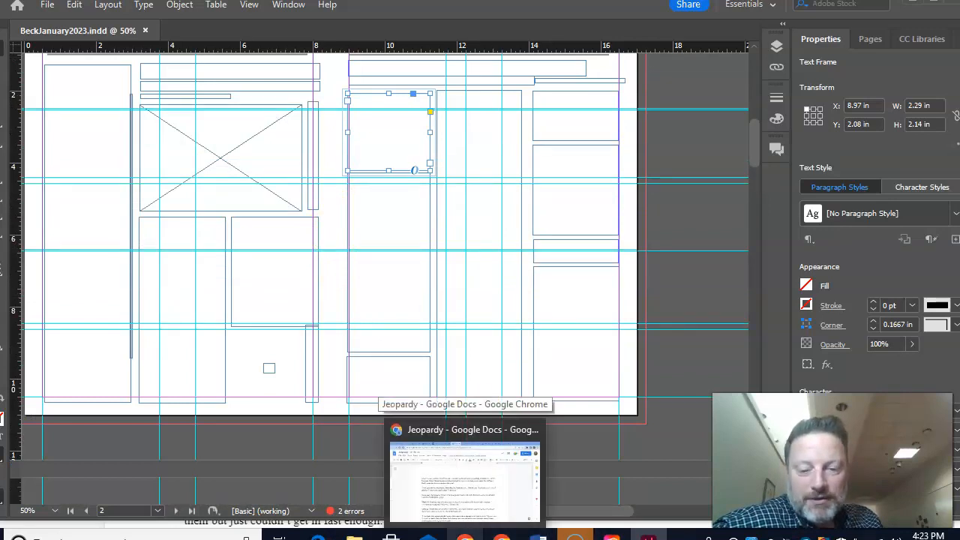
{"action": "left_click", "coordinate": [464, 480]}
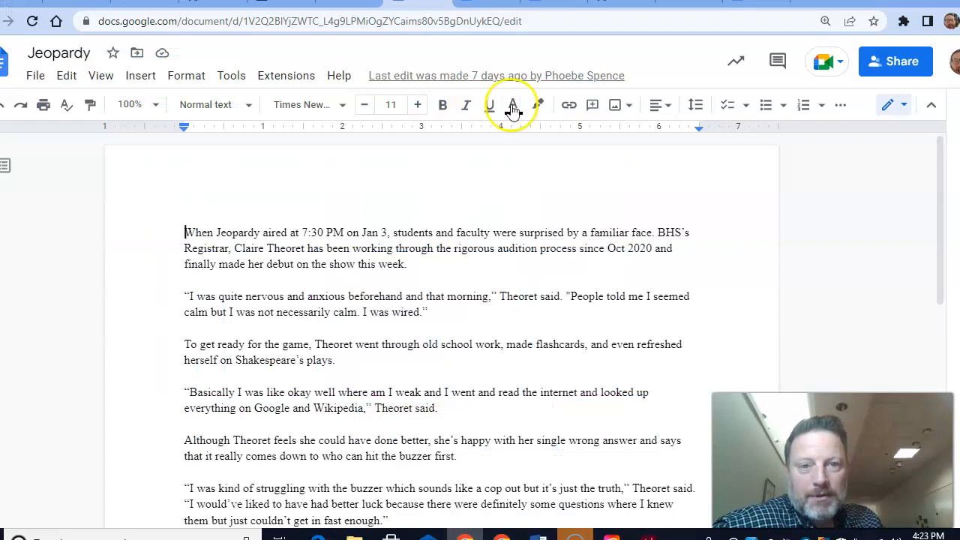
{"action": "left_click", "coordinate": [338, 3]}
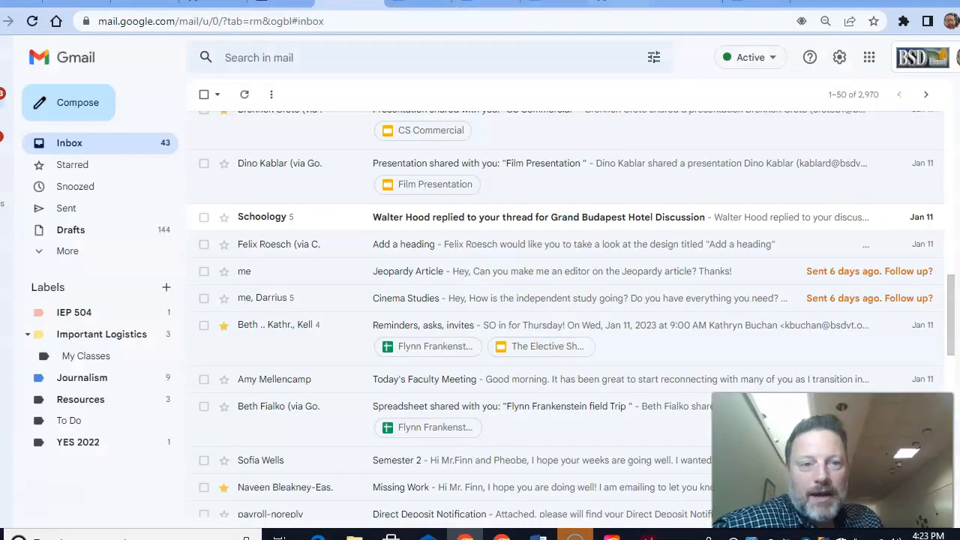
{"action": "left_click", "coordinate": [684, 2]}
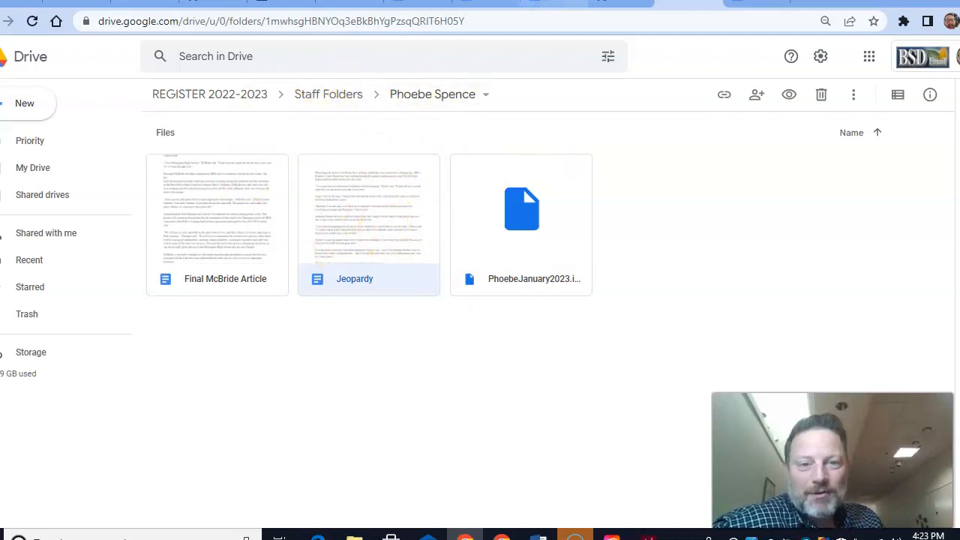
{"action": "double_click", "coordinate": [323, 264]}
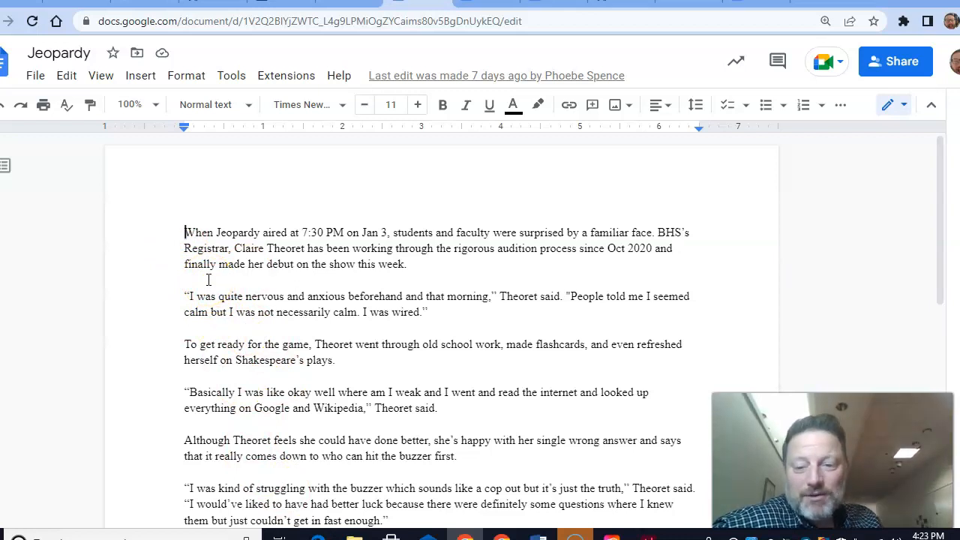
Select the full text of the Jeopardy article, from its first paragraph to the end, and copy it
{"action": "left_click_drag", "start_coordinate": [176, 225], "coordinate": [413, 367]}
{"action": "scroll", "coordinate": [492, 397], "scroll_direction": "down", "scroll_amount": 5}
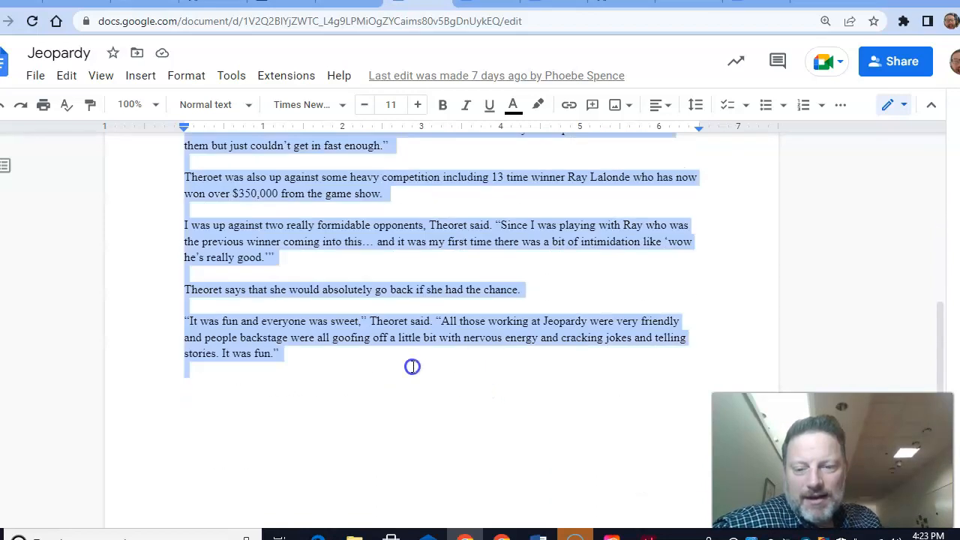
{"action": "scroll", "coordinate": [433, 343], "scroll_direction": "down", "scroll_amount": 2}
{"action": "scroll", "coordinate": [429, 332], "scroll_direction": "up", "scroll_amount": 7}
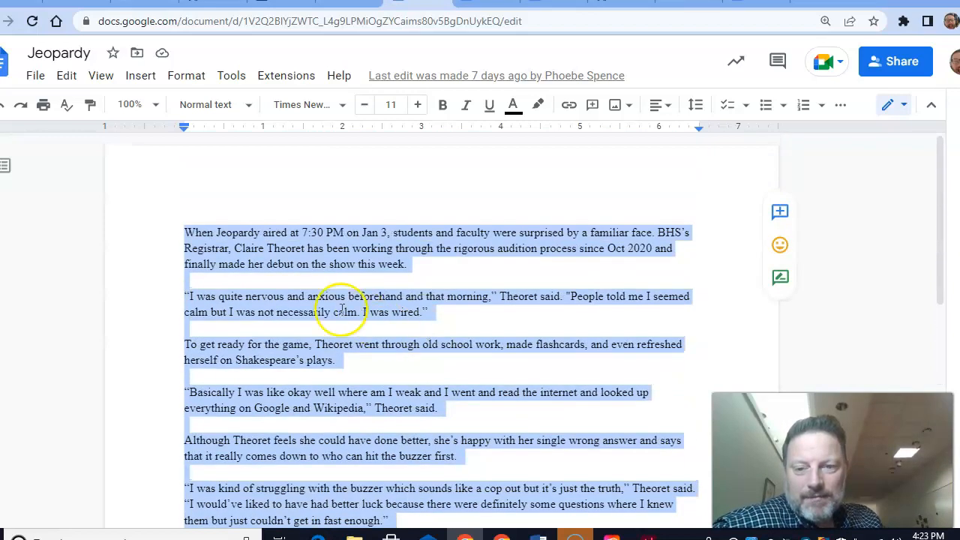
{"action": "right_click", "coordinate": [282, 276]}
{"action": "left_click", "coordinate": [337, 149]}
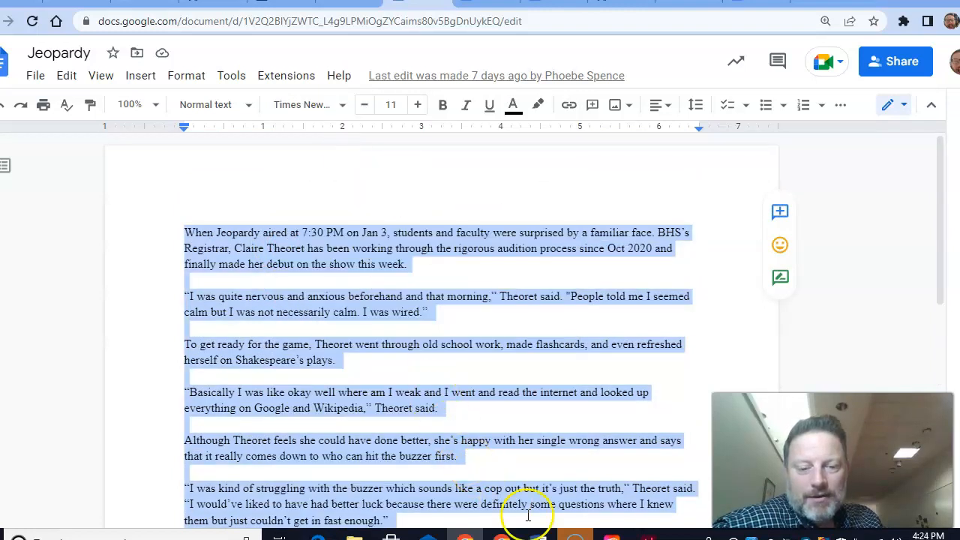
Switch back to InDesign and select the tall first-column text frame under the NEW PRINCIPAL headline on page 1
{"action": "left_click", "coordinate": [649, 537]}
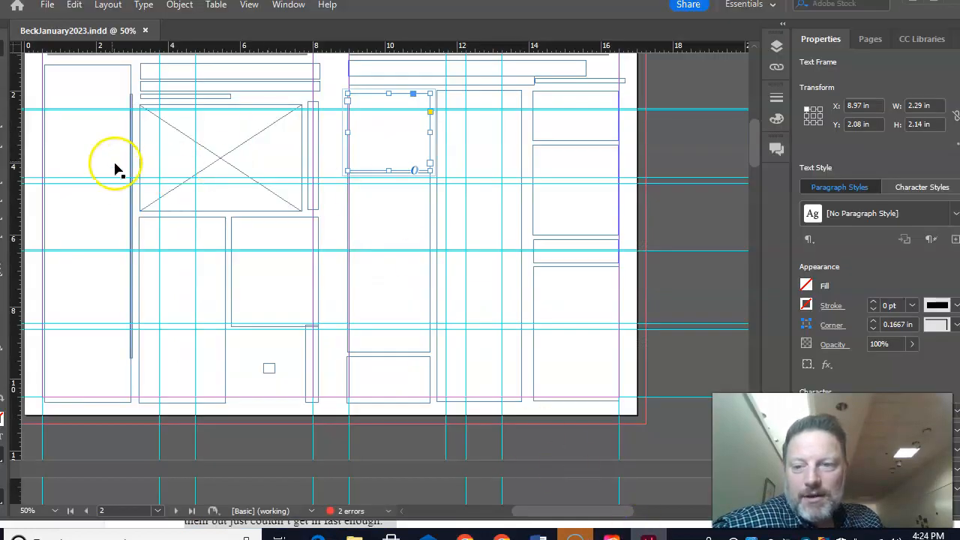
{"action": "scroll", "coordinate": [303, 231], "scroll_direction": "up", "scroll_amount": 6}
{"action": "scroll", "coordinate": [307, 229], "scroll_direction": "up", "scroll_amount": 2}
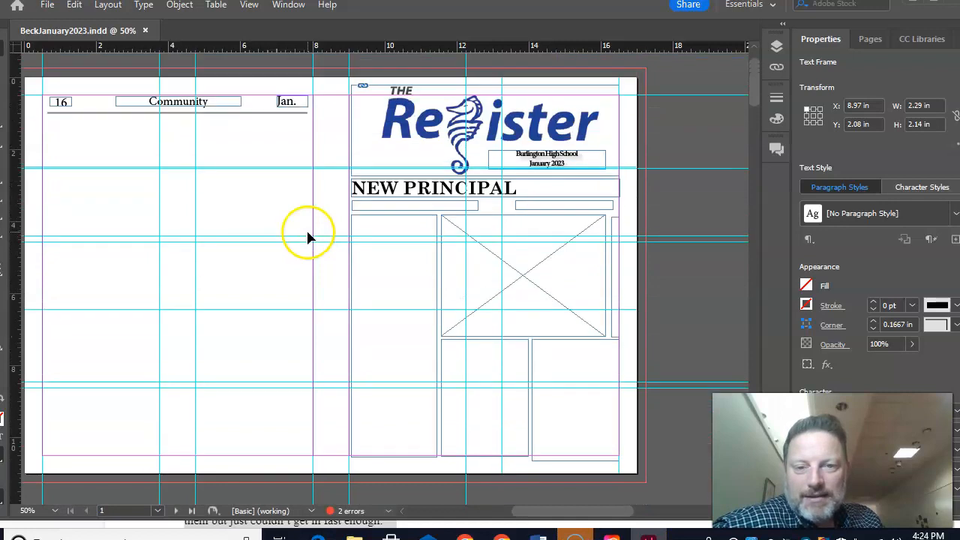
{"action": "left_click", "coordinate": [392, 306]}
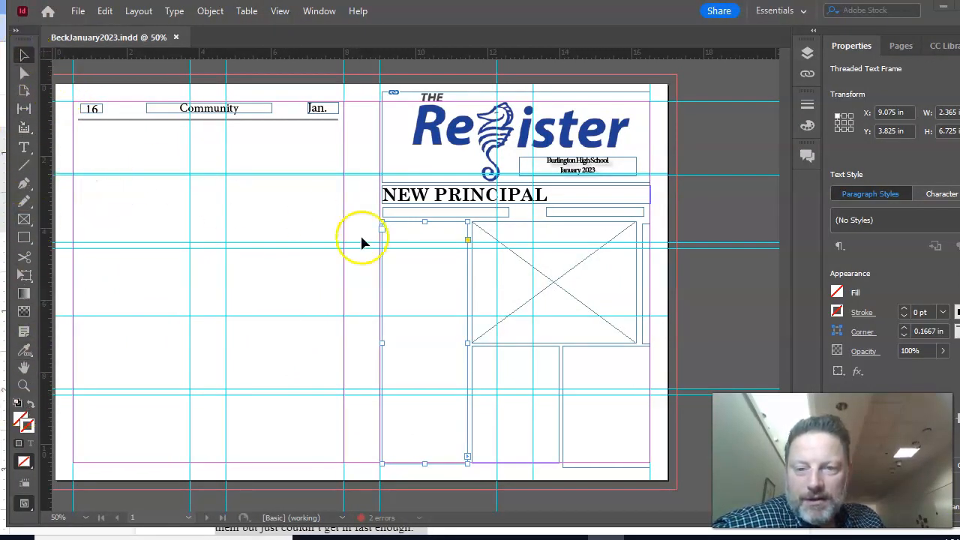
Nudge the tall first-column text frame up to Y 3.8 in, resting its lower edge on the page's bottom margin
{"action": "left_click", "coordinate": [407, 240]}
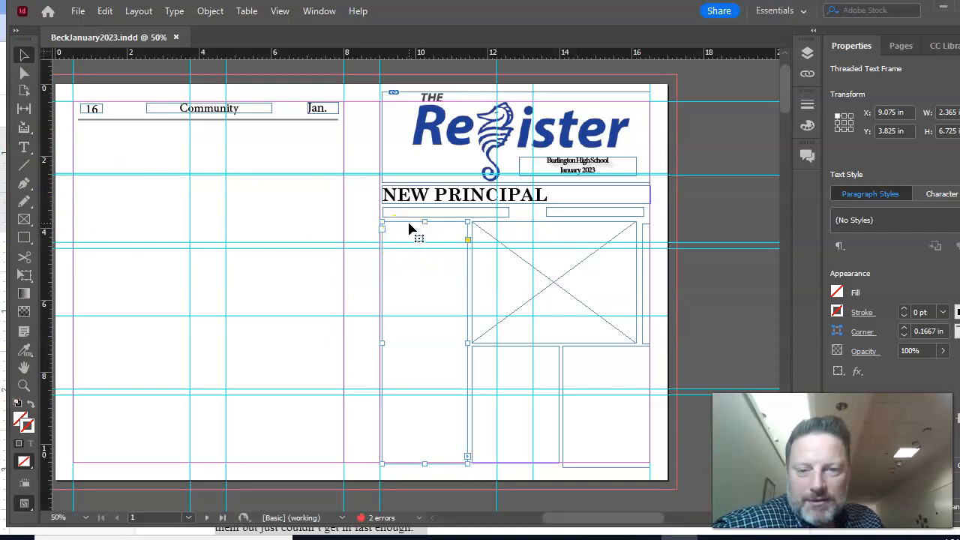
{"action": "left_click_drag", "start_coordinate": [409, 227], "coordinate": [410, 228]}
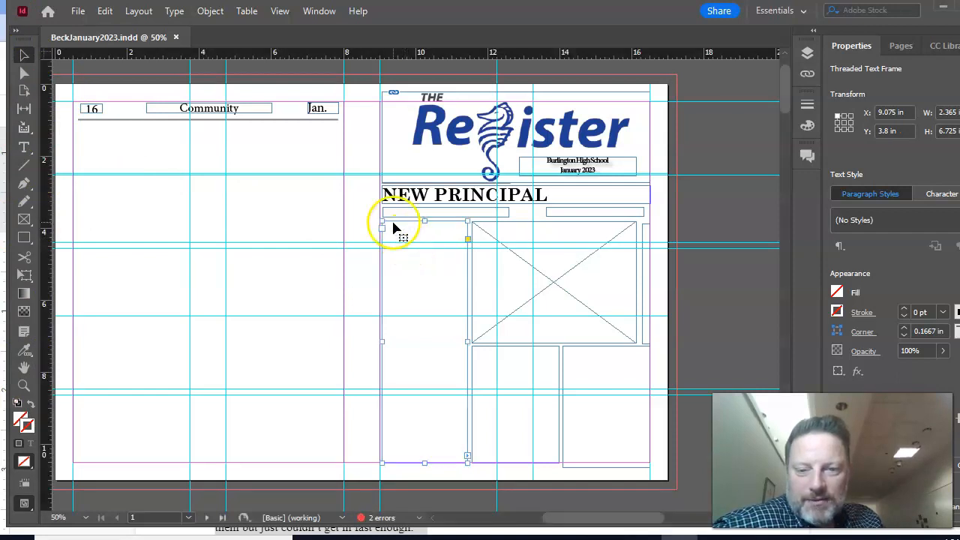
{"action": "left_click_drag", "start_coordinate": [392, 227], "coordinate": [400, 231]}
{"action": "left_click", "coordinate": [417, 231]}
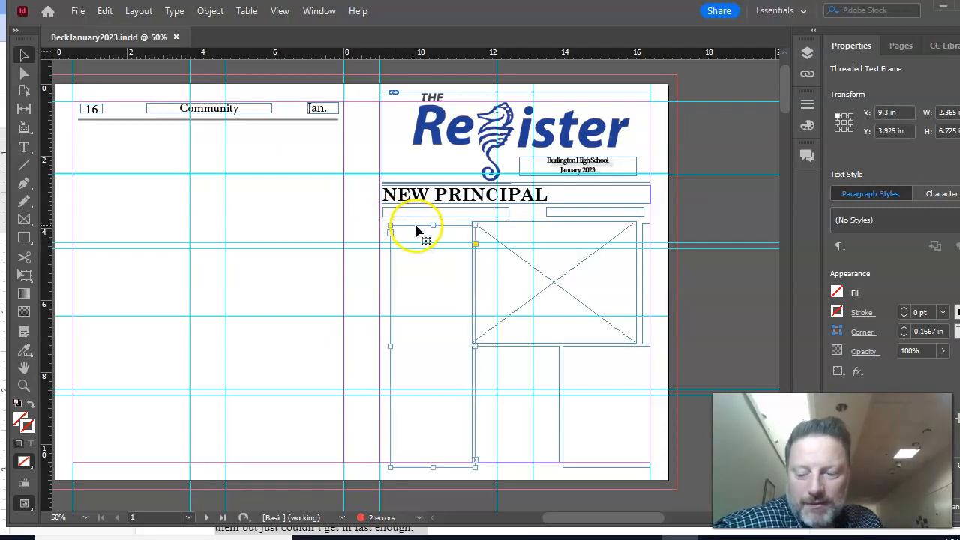
{"action": "key", "text": "ctrl+z"}
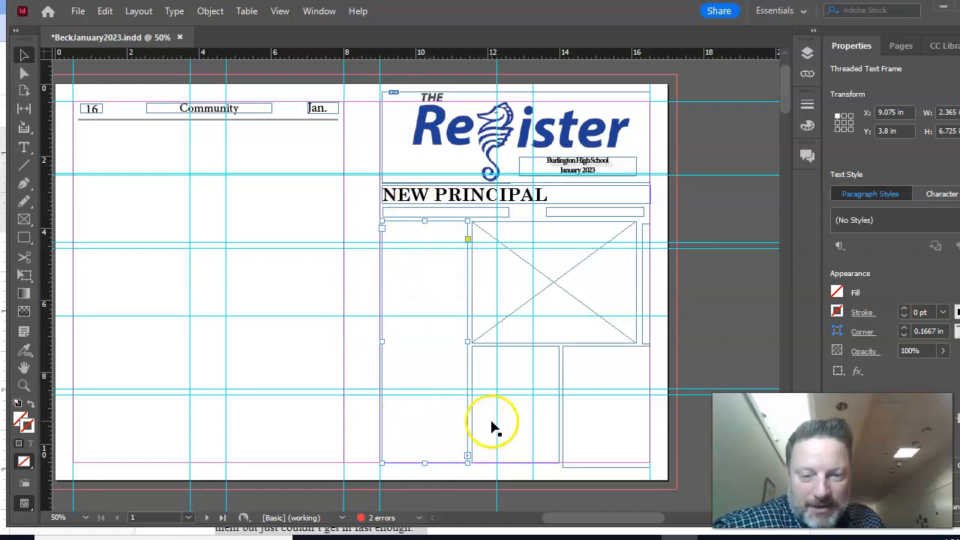
Resize the lower third-column text frame to 3.25 in high, ending it at the page's bottom margin
{"action": "left_click", "coordinate": [607, 407]}
{"action": "left_click_drag", "start_coordinate": [608, 468], "coordinate": [607, 462]}
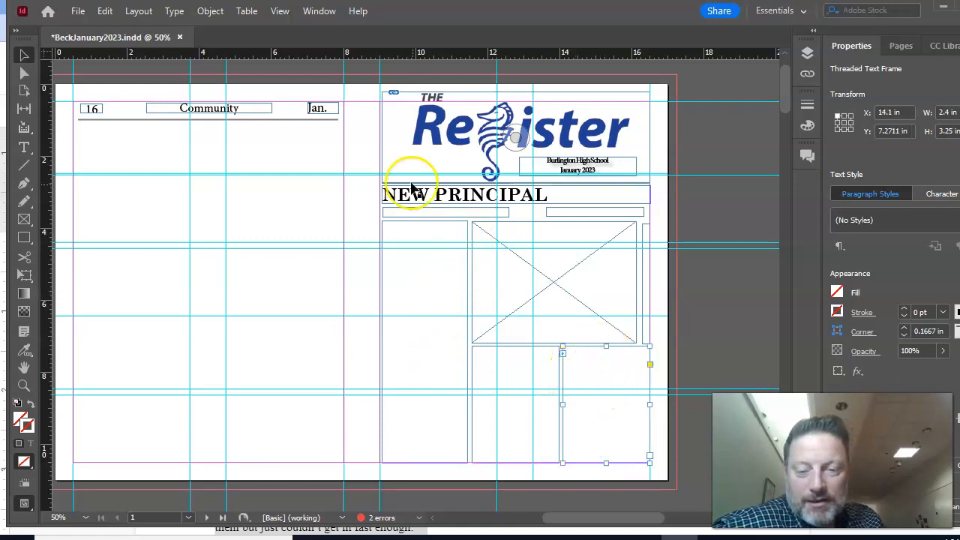
Break the text link out of the tall first-column frame and rethread it into the second-column frame under the picture placeholder
{"action": "left_click", "coordinate": [458, 455]}
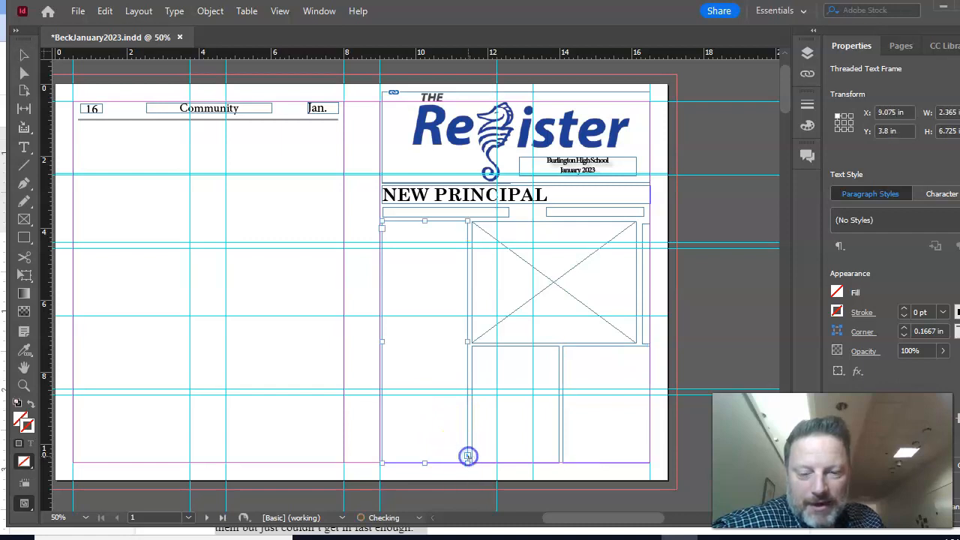
{"action": "left_click", "coordinate": [511, 401]}
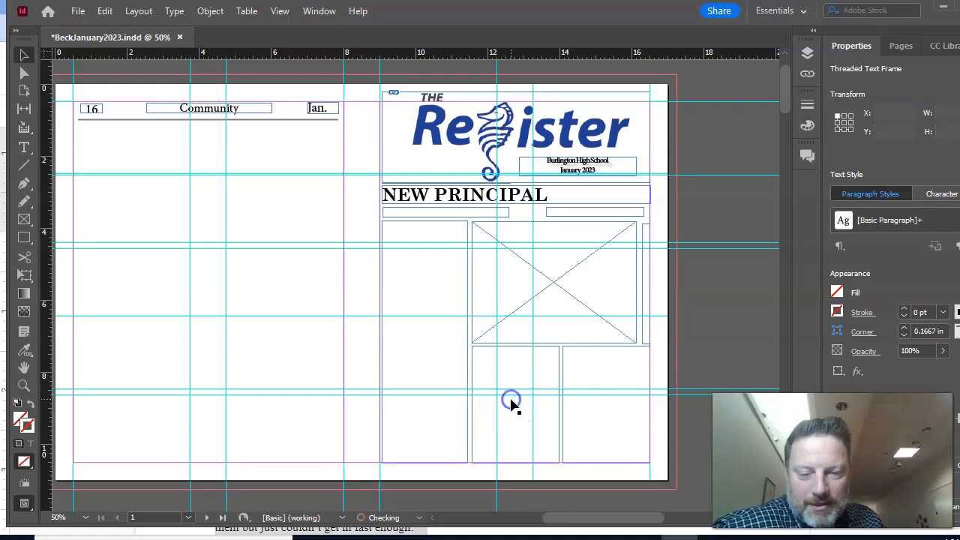
{"action": "left_click", "coordinate": [454, 410]}
{"action": "left_click", "coordinate": [469, 457]}
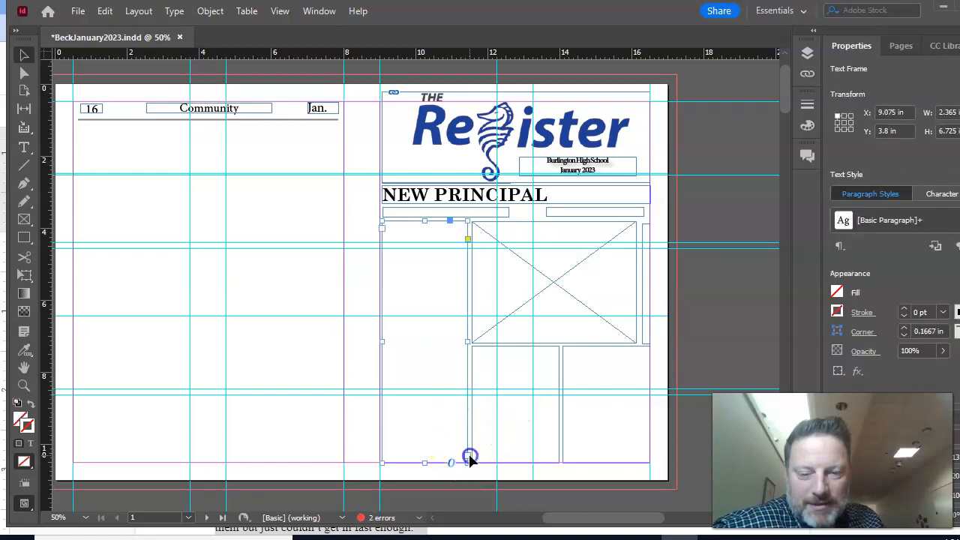
{"action": "left_click", "coordinate": [489, 419]}
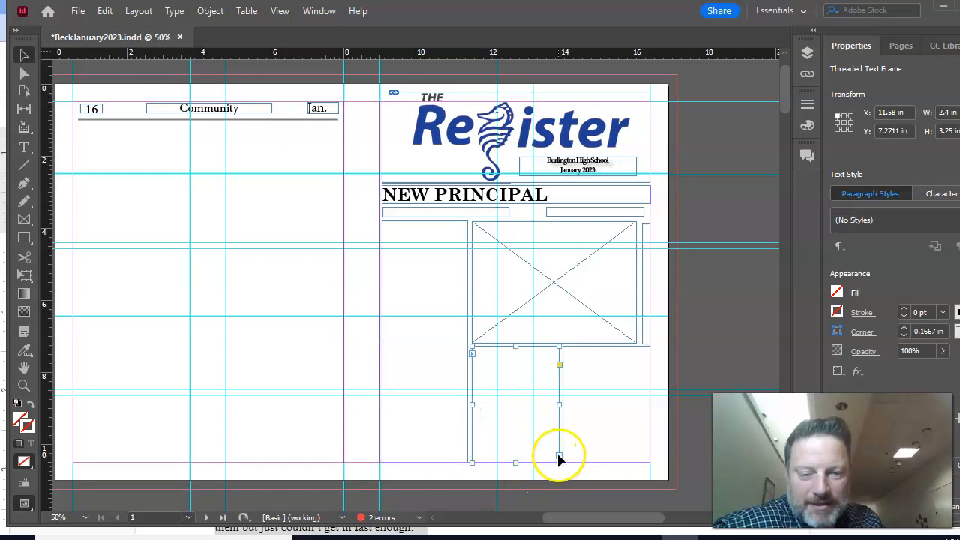
Thread the second-column text frame into the third-column frame beside it
{"action": "left_click", "coordinate": [601, 408]}
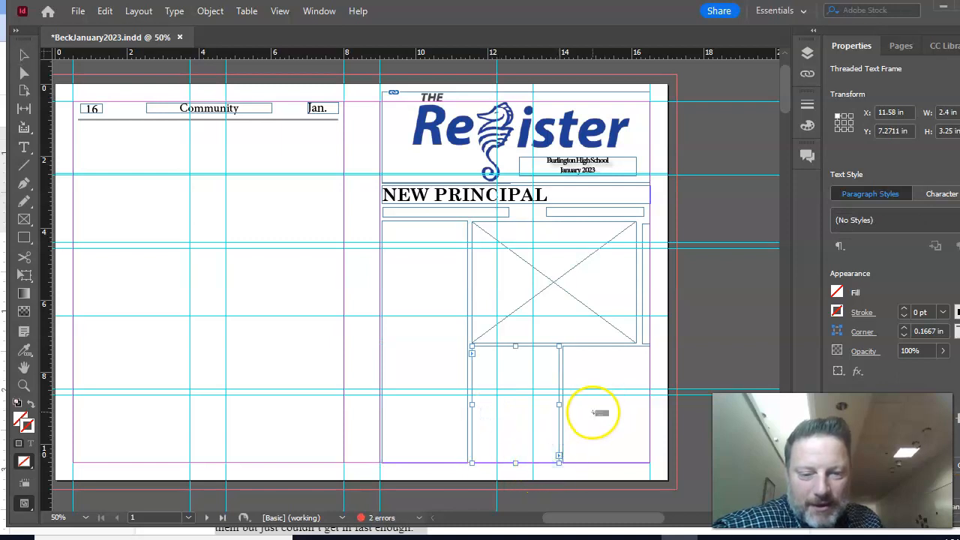
{"action": "left_click", "coordinate": [537, 445]}
{"action": "left_click", "coordinate": [559, 455]}
{"action": "left_click", "coordinate": [600, 405]}
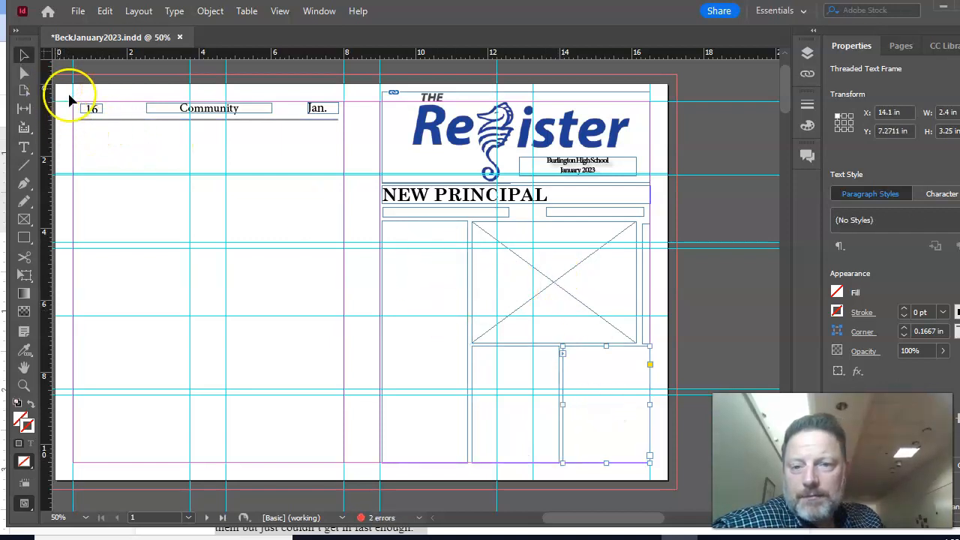
Paste the copied Jeopardy article at the start of the tall first-column text frame
{"action": "left_click", "coordinate": [24, 57]}
{"action": "left_click", "coordinate": [401, 234]}
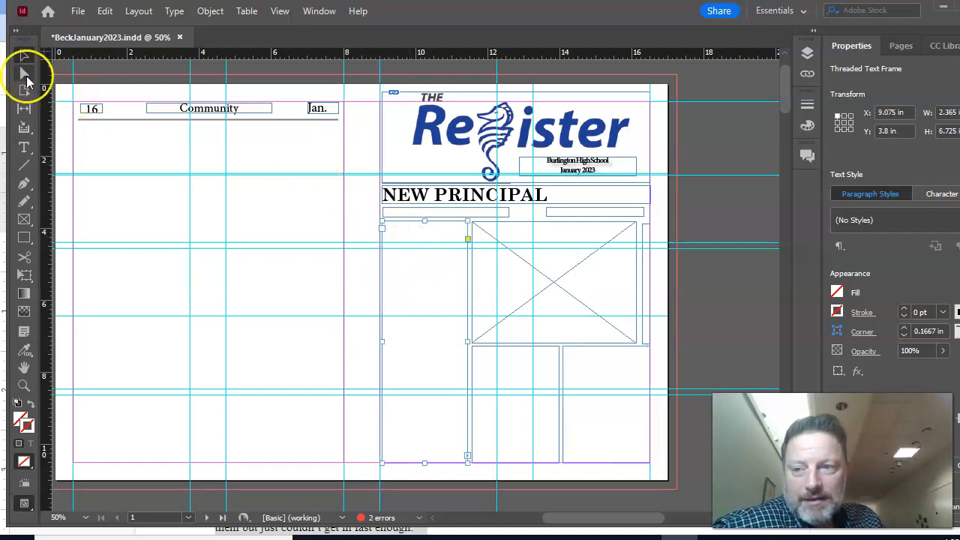
{"action": "left_click", "coordinate": [25, 147]}
{"action": "left_click", "coordinate": [405, 238]}
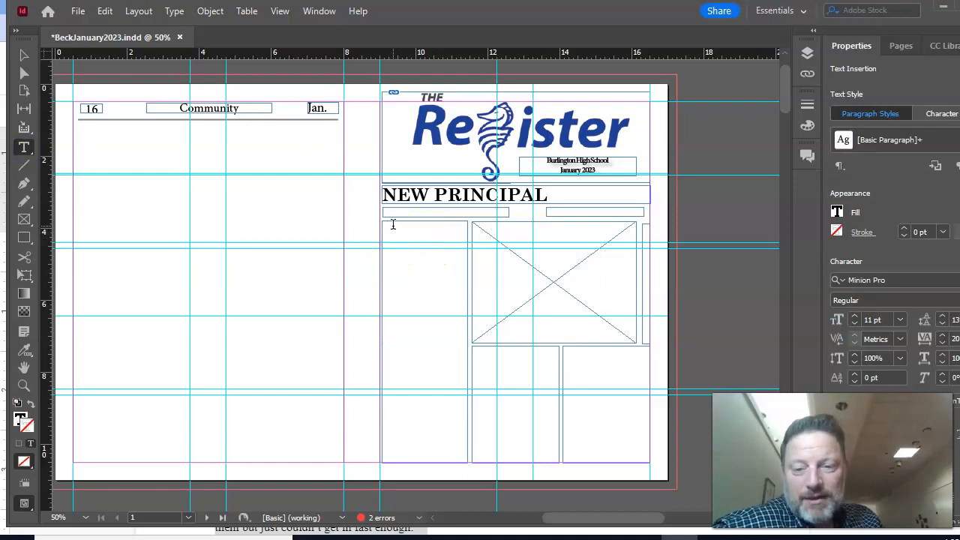
{"action": "right_click", "coordinate": [394, 227]}
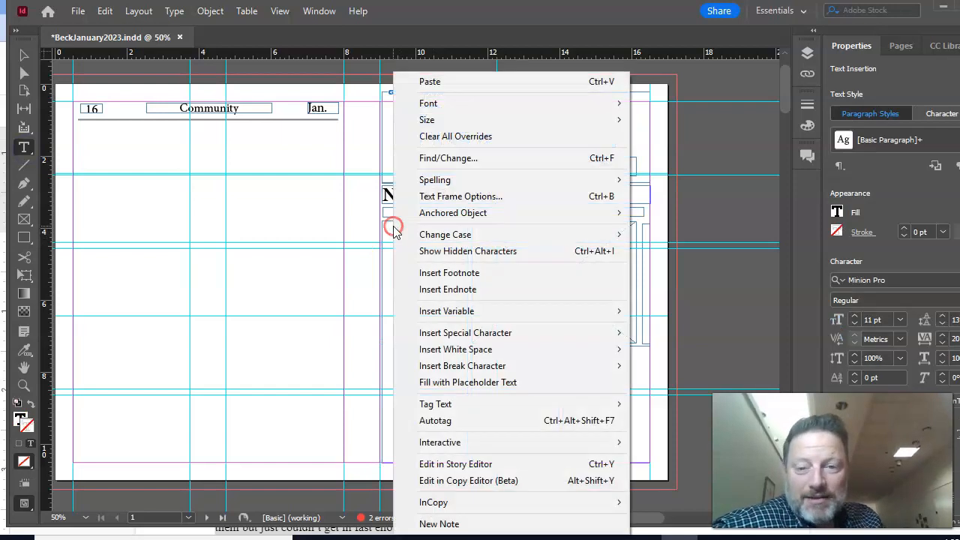
{"action": "left_click", "coordinate": [430, 82]}
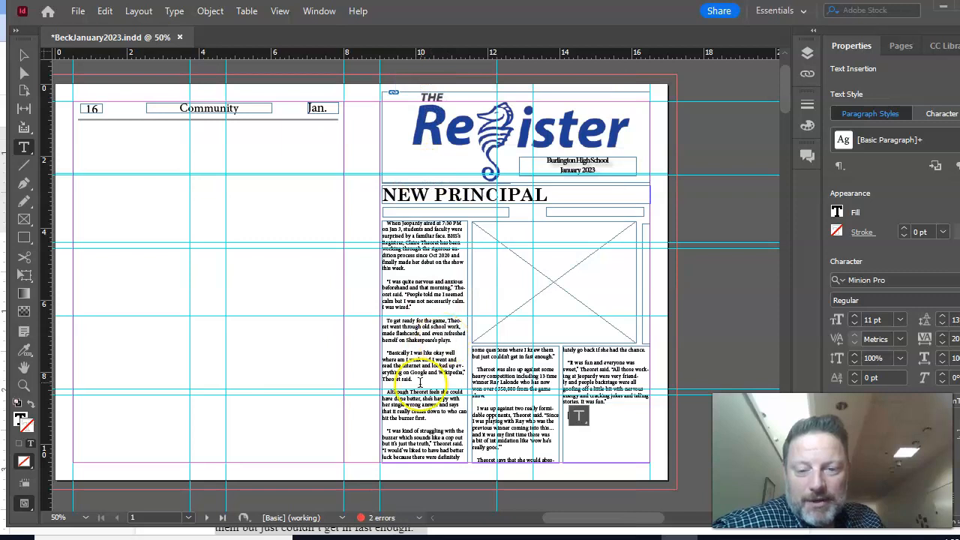
Delete the blank lines between the paragraphs of the Jeopardy article throughout its threaded columns
{"action": "left_click", "coordinate": [418, 382]}
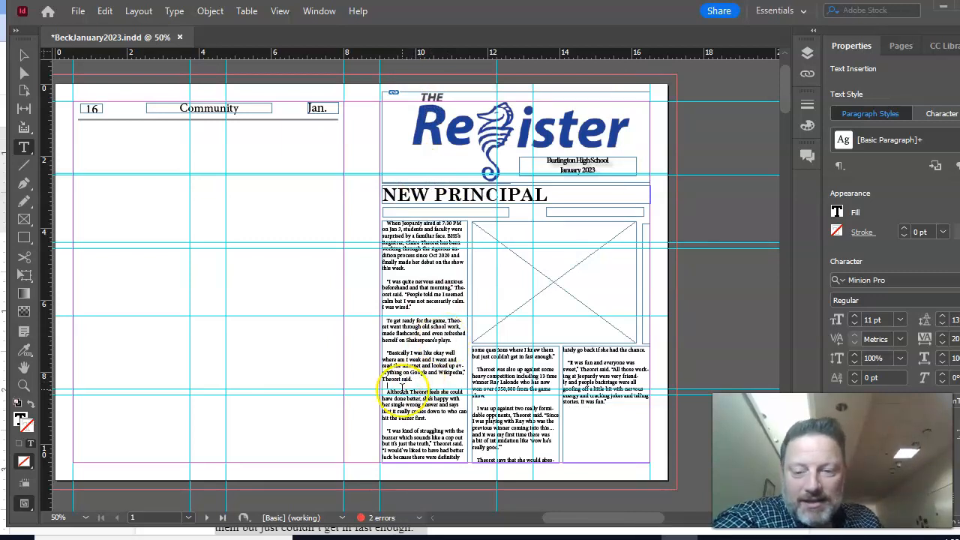
{"action": "key", "text": "Delete"}
{"action": "key", "text": "Delete"}
{"action": "left_click", "coordinate": [393, 314]}
{"action": "key", "text": "Delete"}
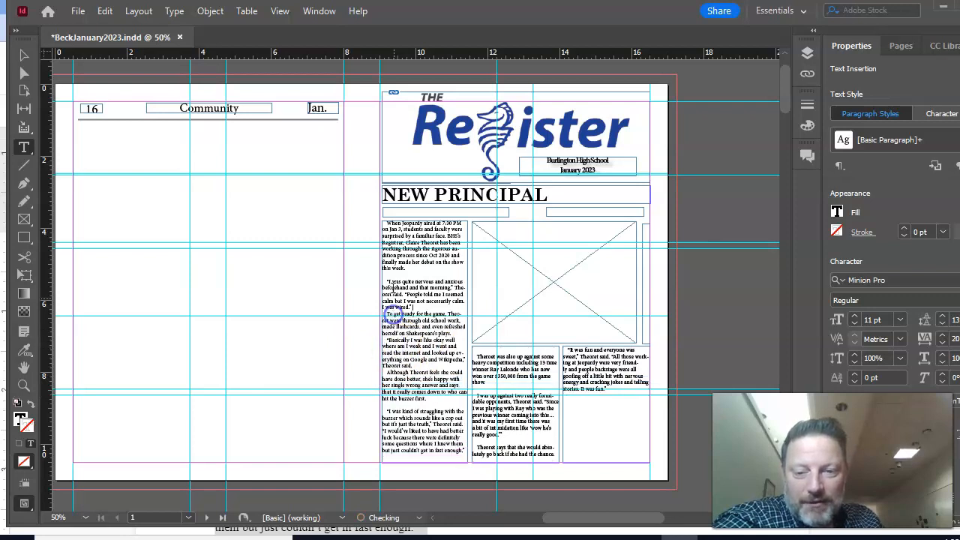
{"action": "left_click", "coordinate": [392, 275]}
{"action": "key", "text": "Delete"}
{"action": "left_click", "coordinate": [401, 401]}
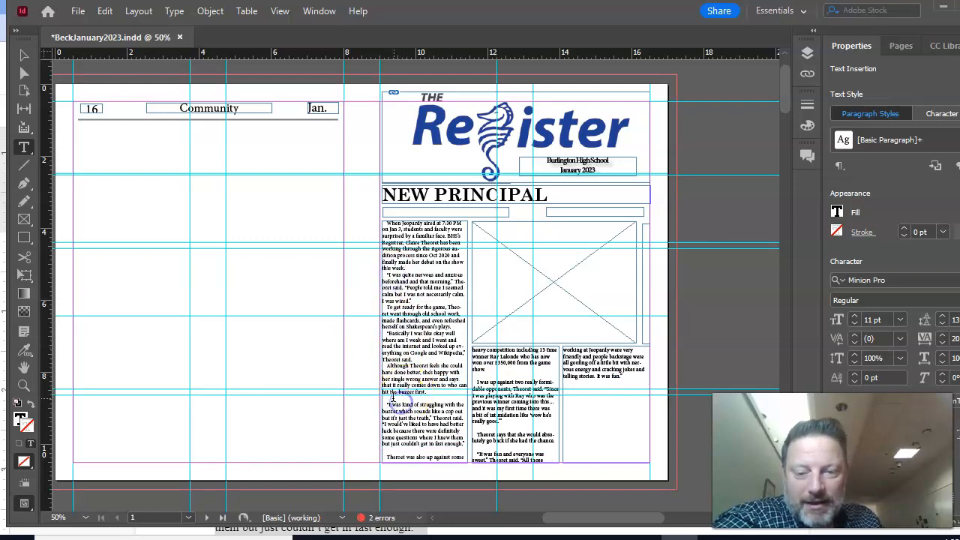
{"action": "key", "text": "Delete"}
{"action": "left_click", "coordinate": [397, 444]}
{"action": "key", "text": "Delete"}
{"action": "left_click", "coordinate": [484, 366]}
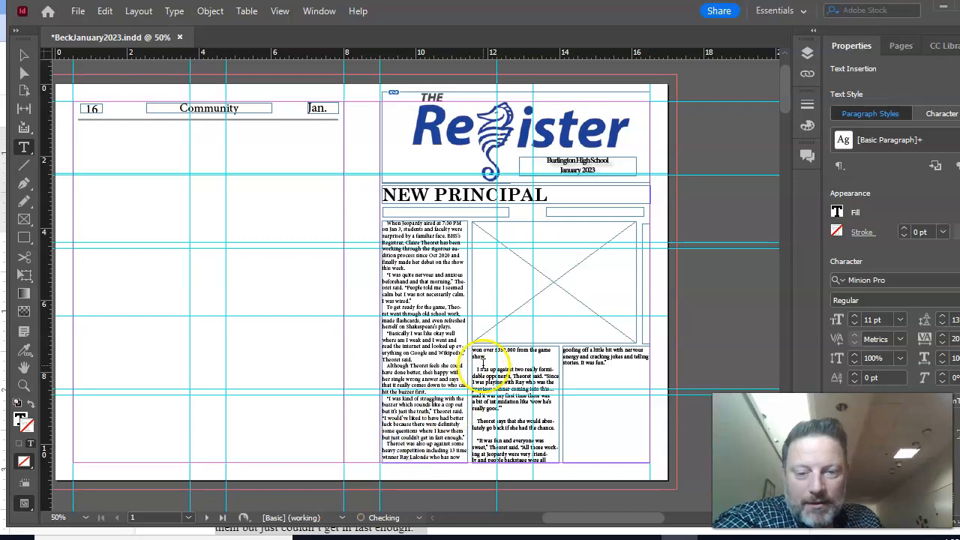
{"action": "key", "text": "Delete"}
{"action": "left_click", "coordinate": [486, 403]}
{"action": "key", "text": "Delete"}
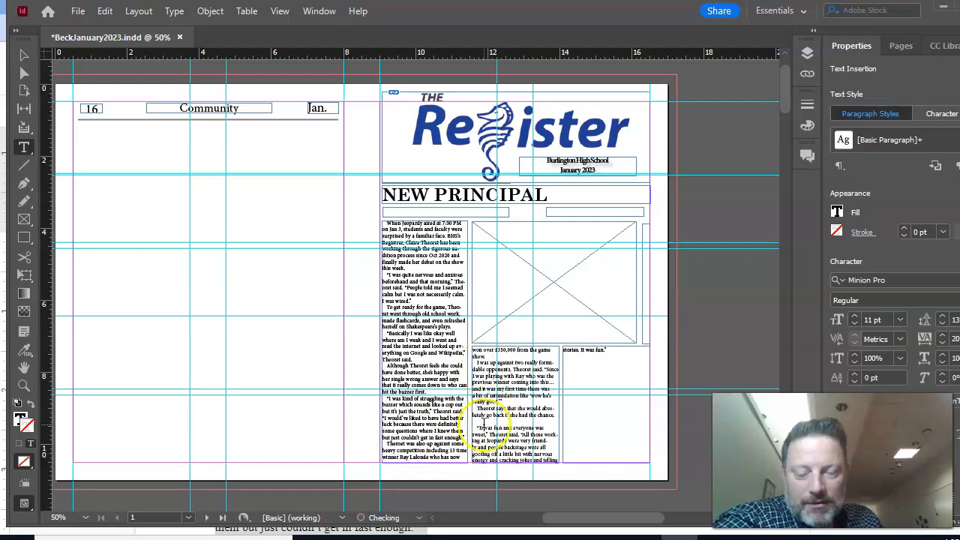
{"action": "key", "text": "Delete"}
{"action": "left_click", "coordinate": [530, 402]}
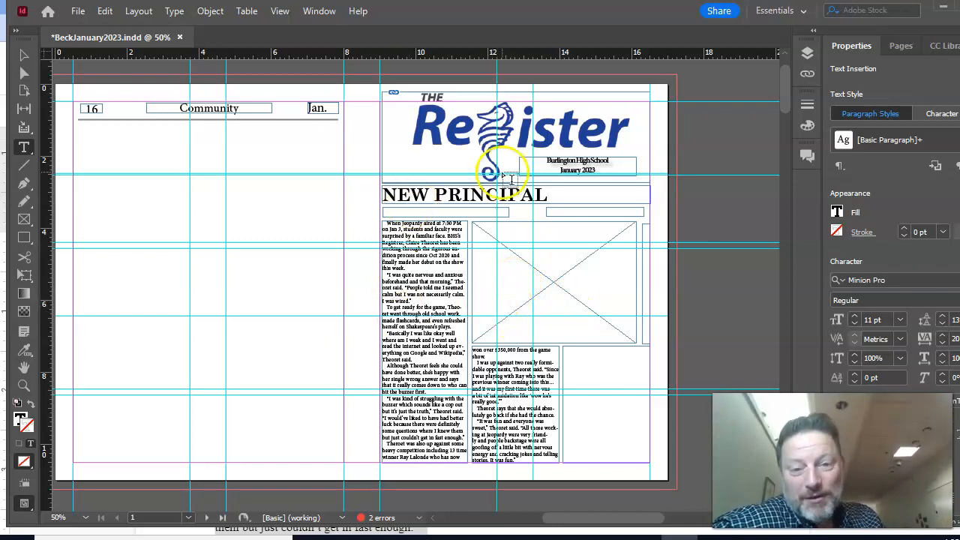
Replace the page 1 headline NEW PRINCIPAL with THE
{"action": "triple_click", "coordinate": [469, 194]}
{"action": "triple_click", "coordinate": [469, 194]}
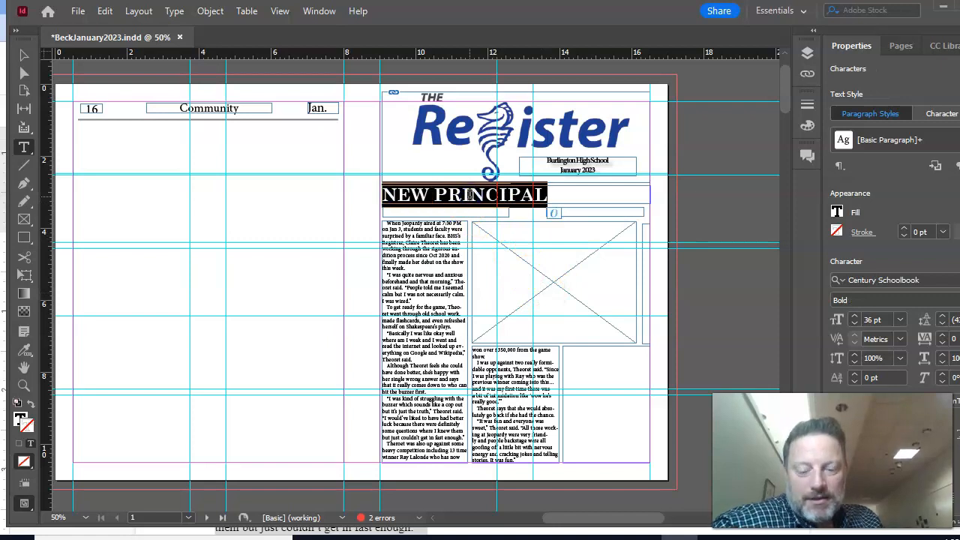
{"action": "type", "text": "THE"}
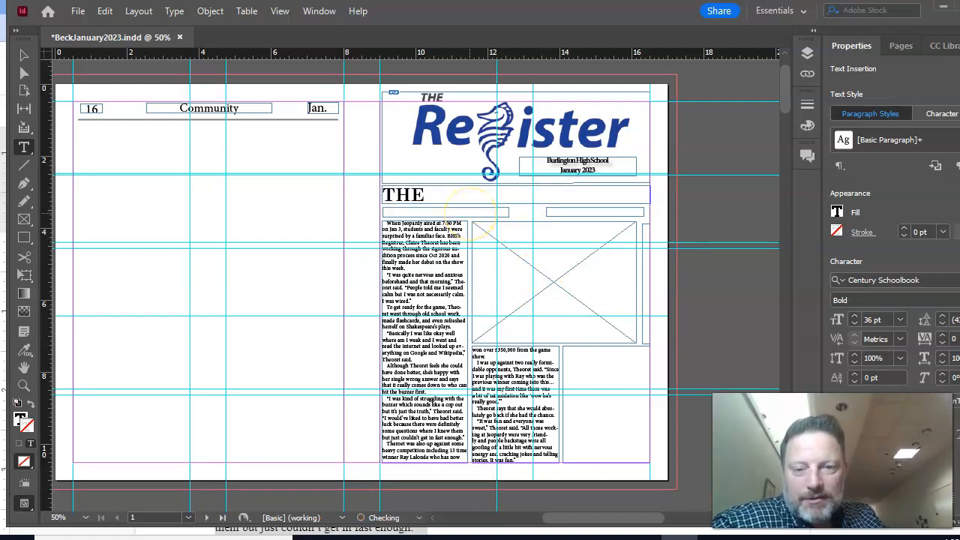
{"action": "left_click", "coordinate": [465, 214]}
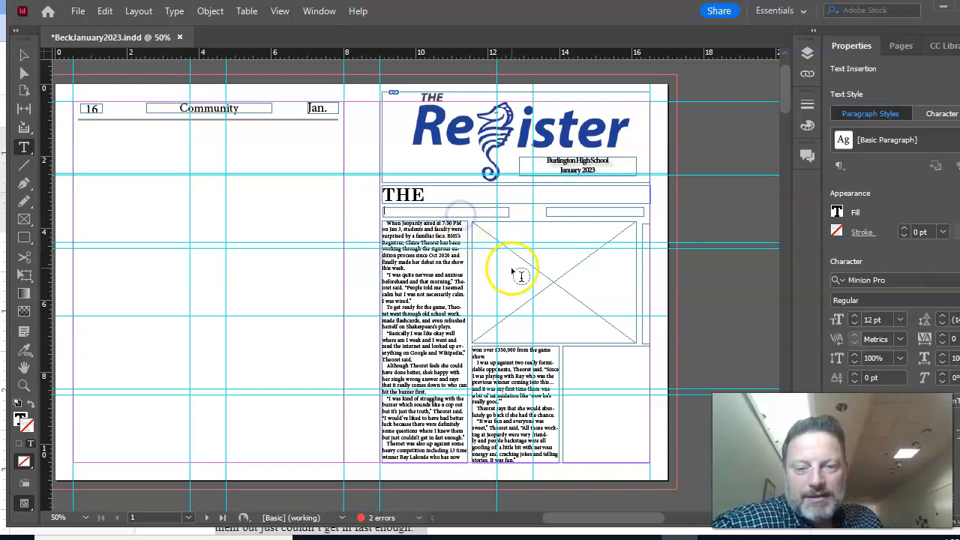
Select the empty third-column text frame next to the end of the article with the Selection tool
{"action": "left_click", "coordinate": [580, 385]}
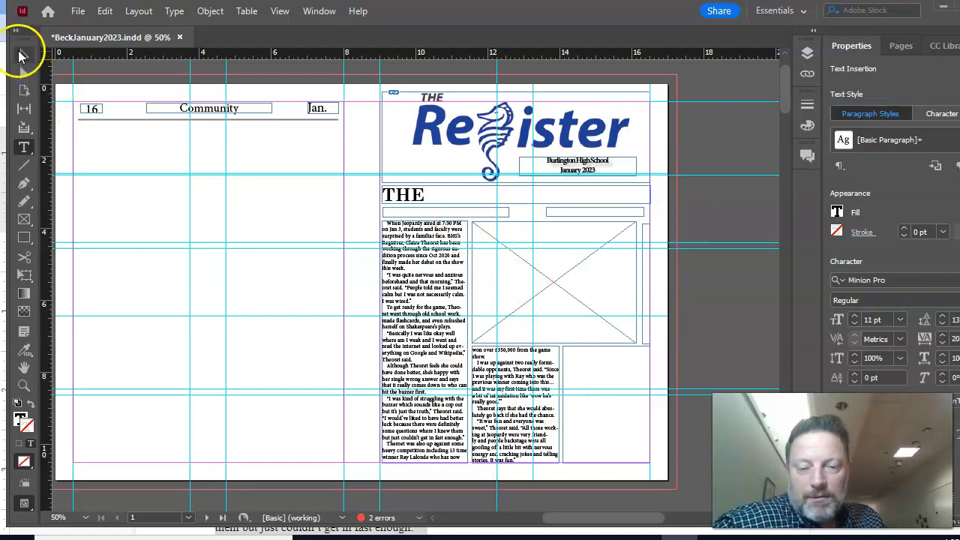
{"action": "left_click", "coordinate": [20, 55]}
{"action": "left_click", "coordinate": [613, 403]}
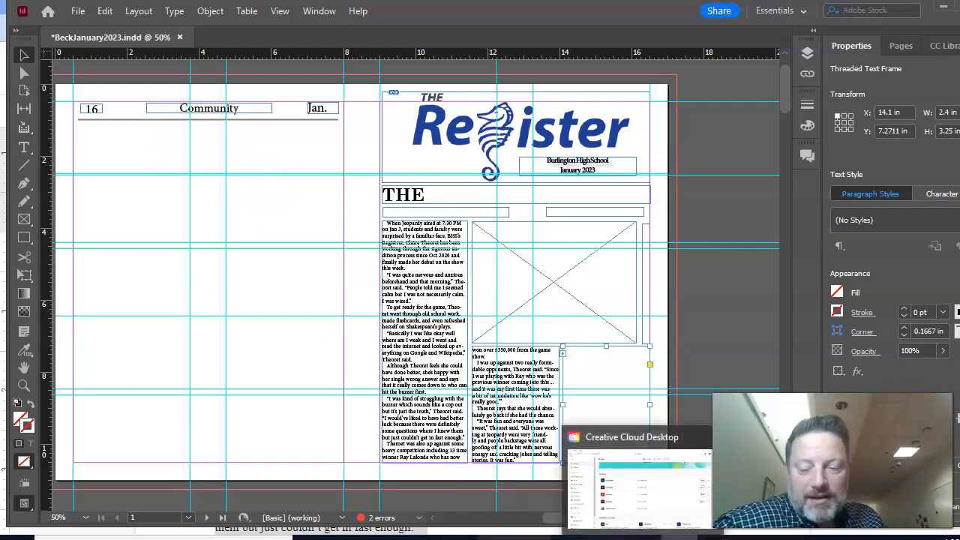
Switch to Chrome, clear the text selection in the Jeopardy document, and return to the writer's staff folder in Drive
{"action": "mouse_move", "coordinate": [385, 537]}
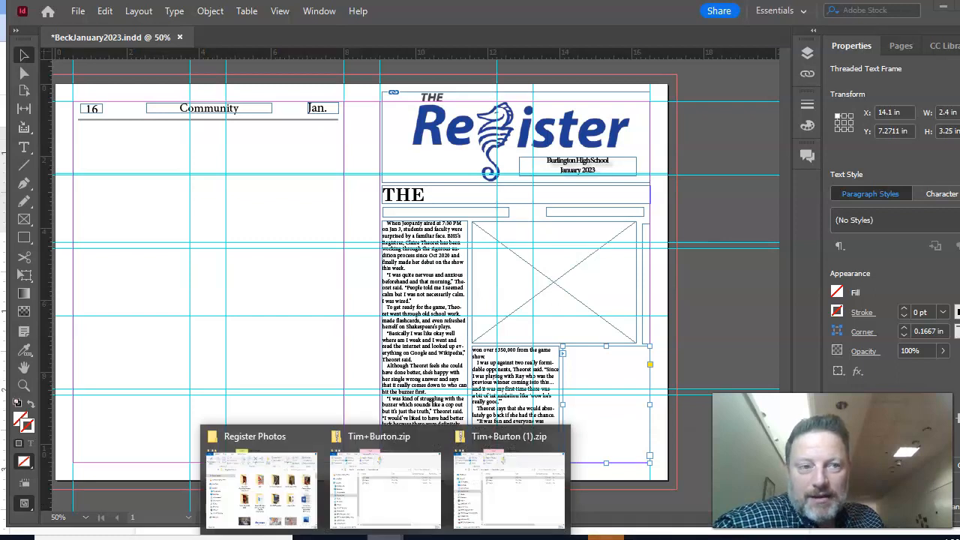
{"action": "mouse_move", "coordinate": [290, 488]}
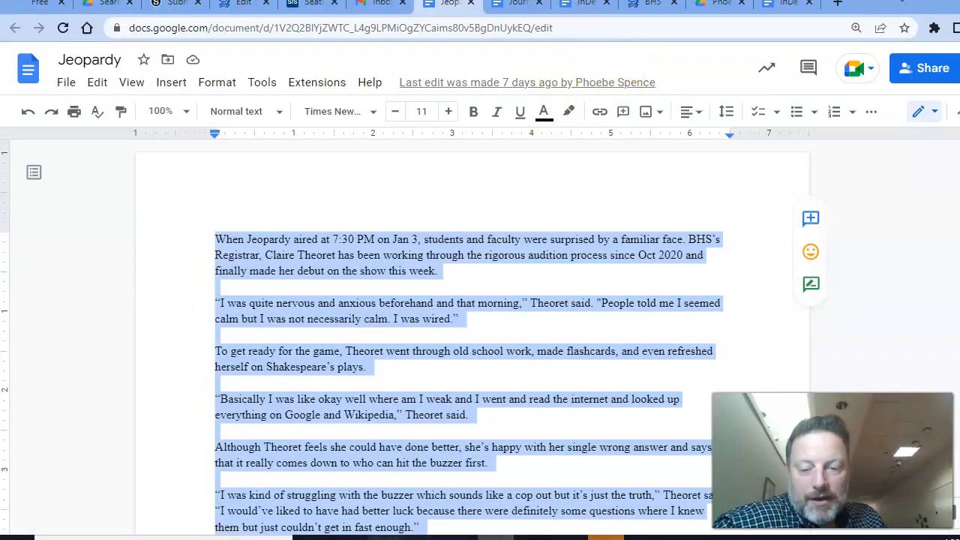
{"action": "left_click", "coordinate": [384, 537]}
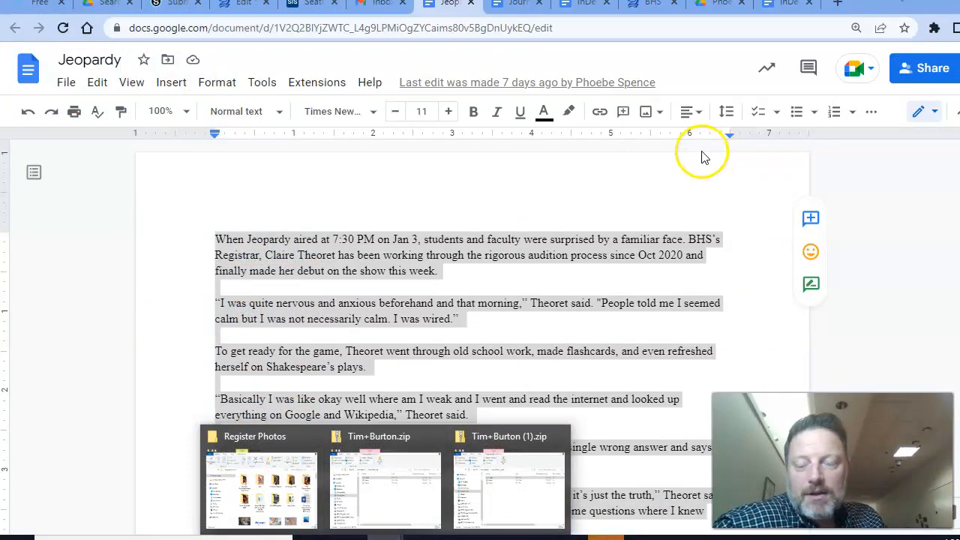
{"action": "left_click", "coordinate": [462, 241]}
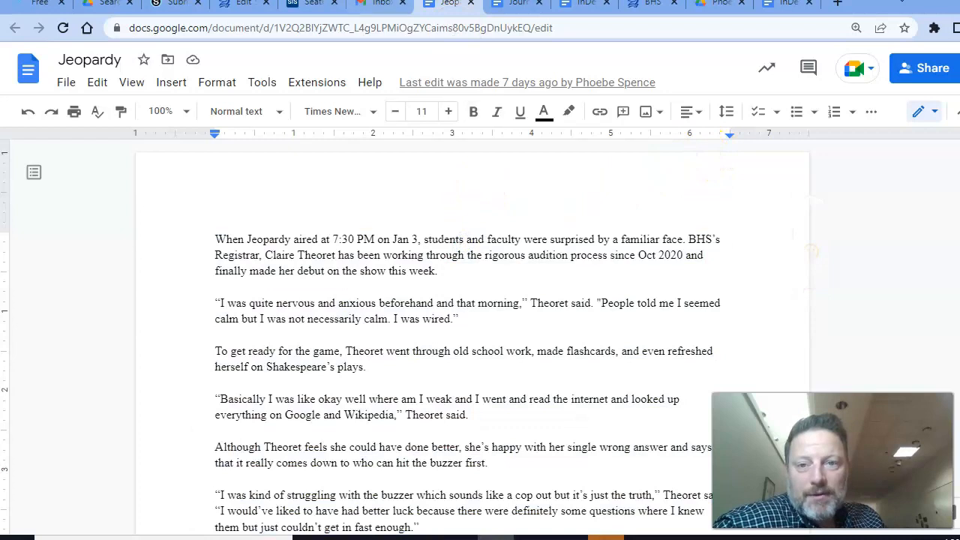
{"action": "left_click", "coordinate": [710, 9]}
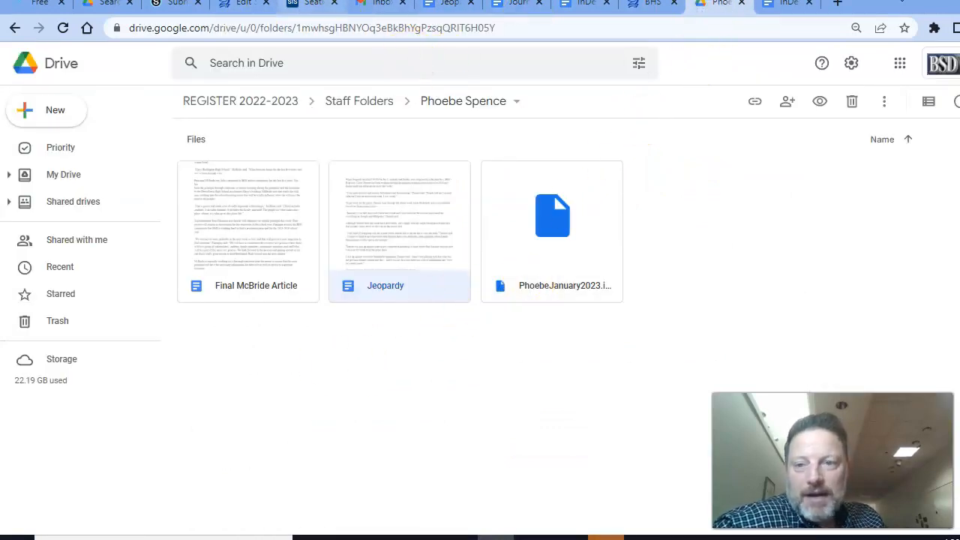
Go to the bhsregister.com admin site's Media Library and open the attachment details of basketball photo IMG_7550
{"action": "left_click", "coordinate": [236, 6]}
{"action": "scroll", "coordinate": [268, 198], "scroll_direction": "up", "scroll_amount": 10}
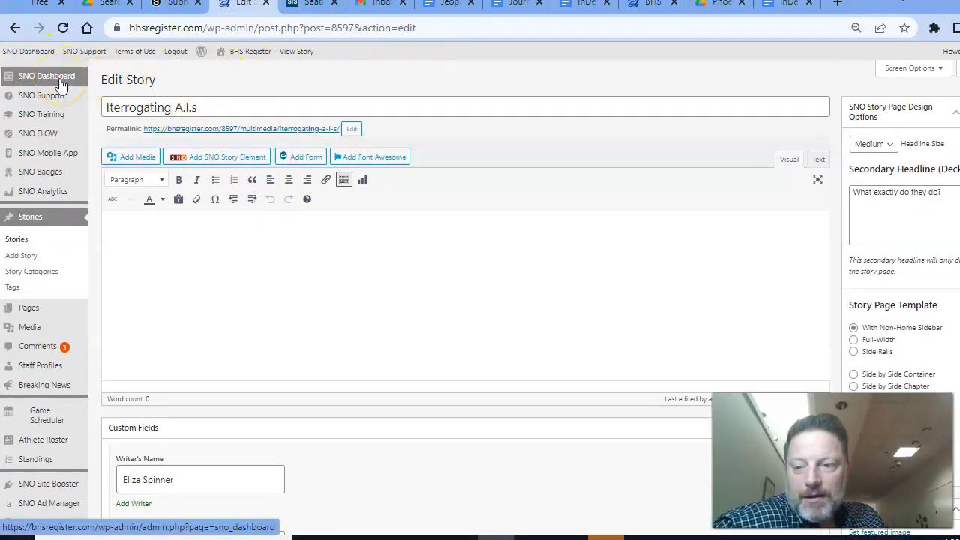
{"action": "mouse_move", "coordinate": [69, 309]}
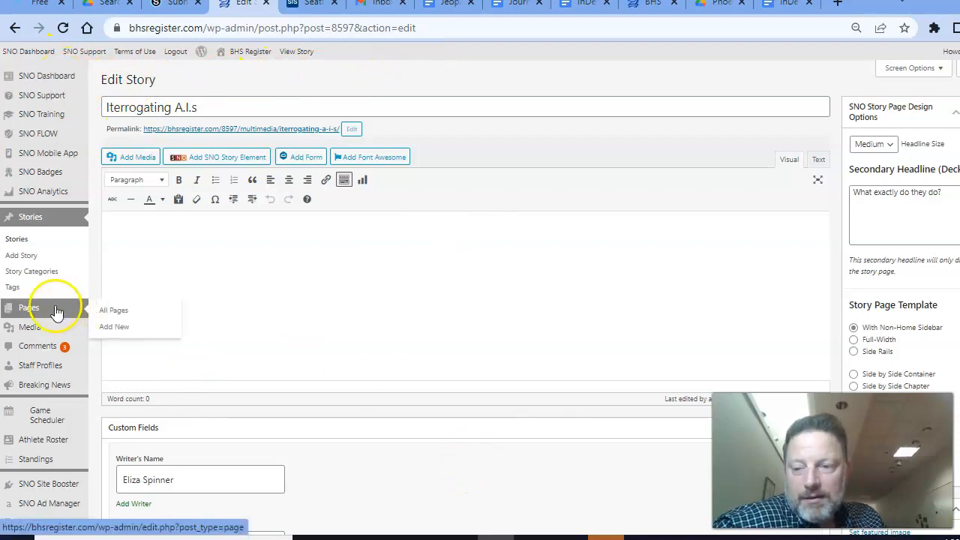
{"action": "left_click", "coordinate": [45, 327]}
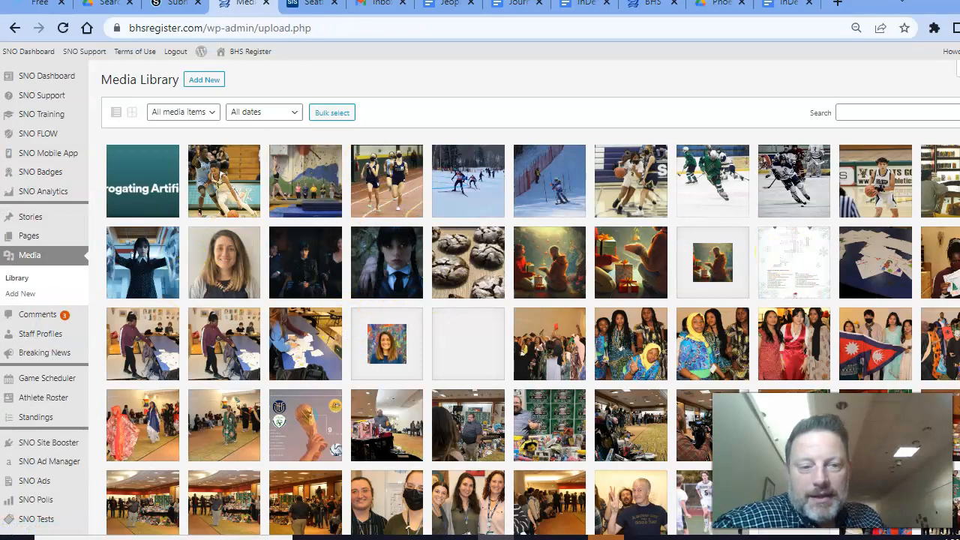
{"action": "left_click", "coordinate": [230, 175]}
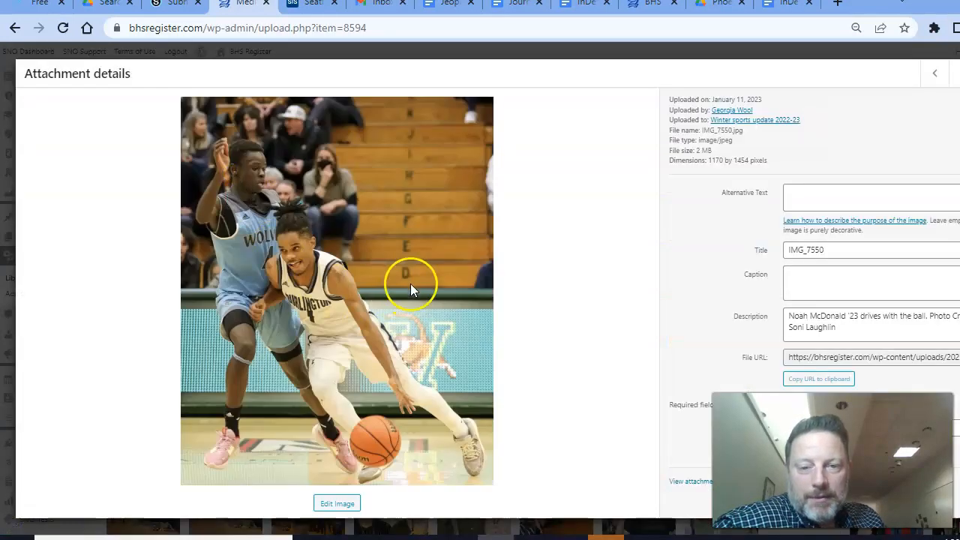
Start saving the basketball photo from the attachment details and name the file BasketballStory.jpg
{"action": "right_click", "coordinate": [333, 222]}
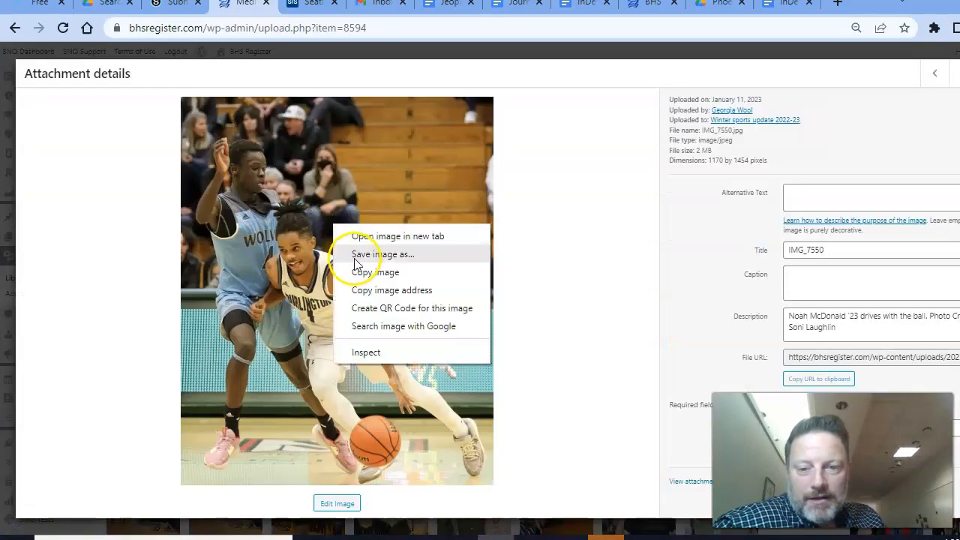
{"action": "left_click", "coordinate": [360, 255]}
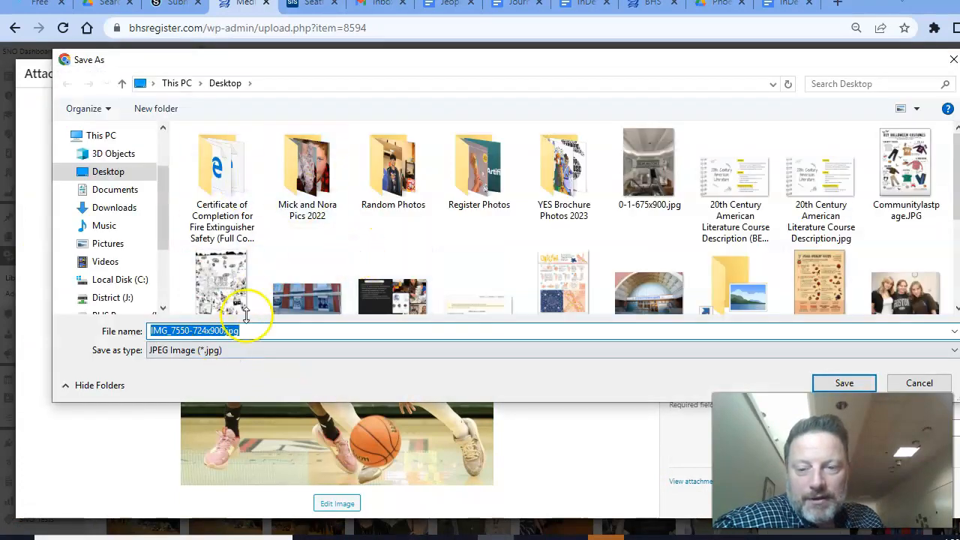
{"action": "left_click_drag", "start_coordinate": [225, 330], "coordinate": [135, 331]}
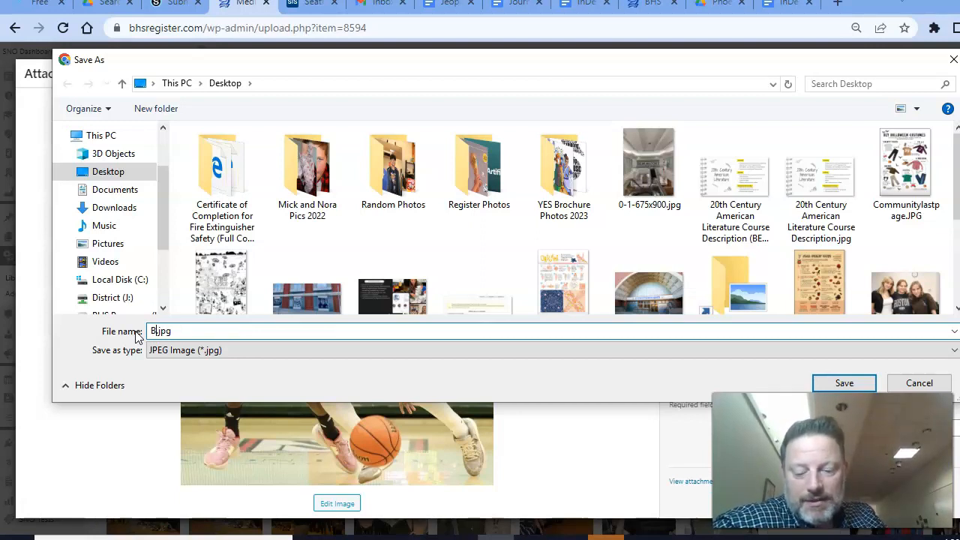
{"action": "type", "text": "ketballStory"}
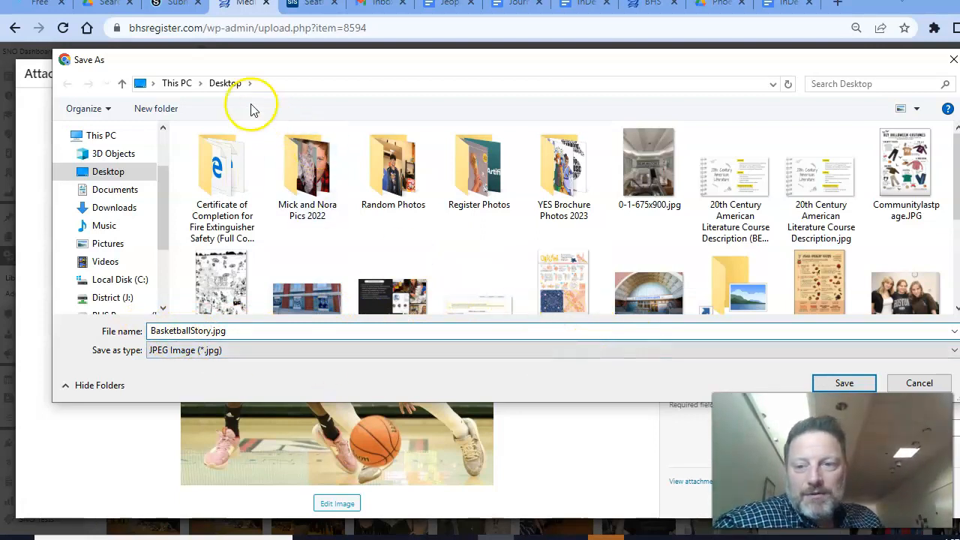
Save the photo in the January Pictures folder of Register 2022-2023 on OREAD (O:) and close the attachment details
{"action": "left_click", "coordinate": [162, 291]}
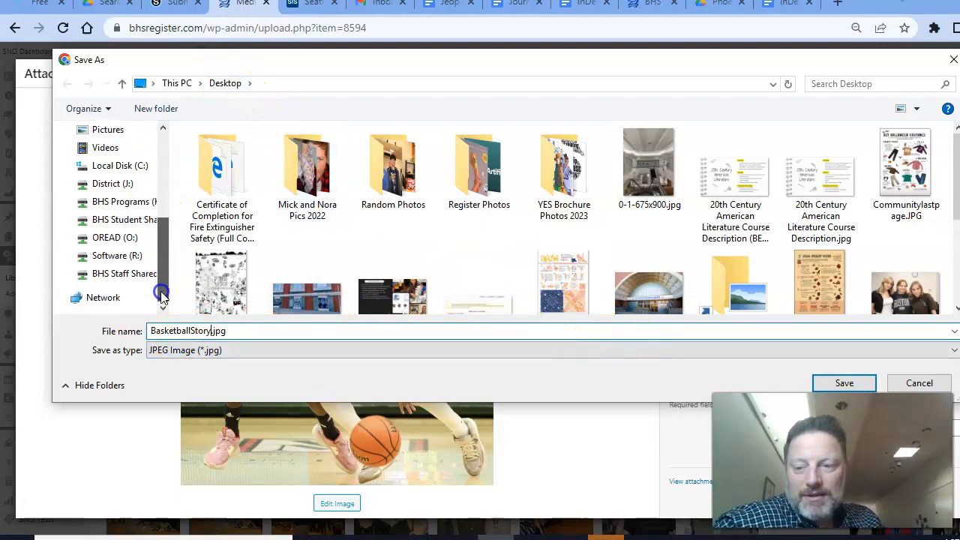
{"action": "left_click", "coordinate": [132, 240]}
{"action": "scroll", "coordinate": [268, 247], "scroll_direction": "down", "scroll_amount": 4}
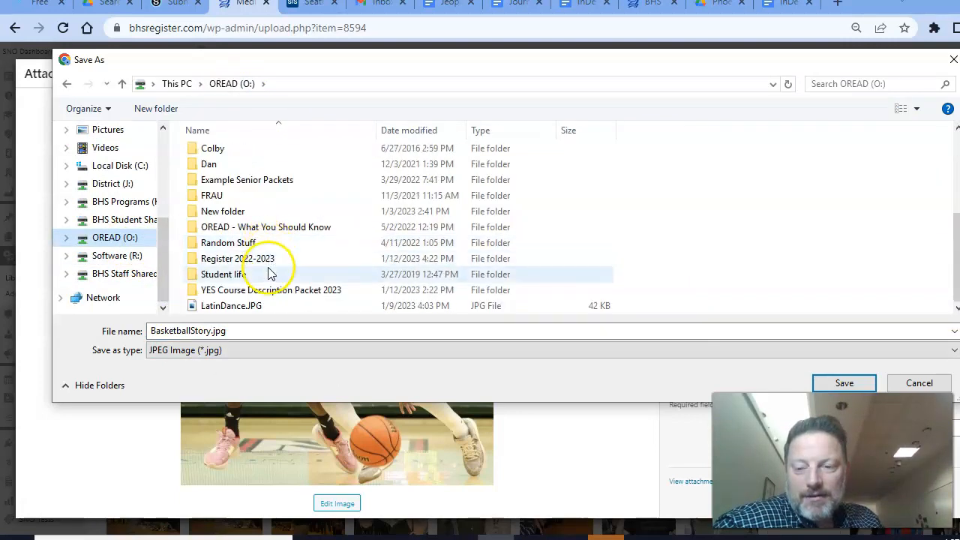
{"action": "double_click", "coordinate": [255, 252]}
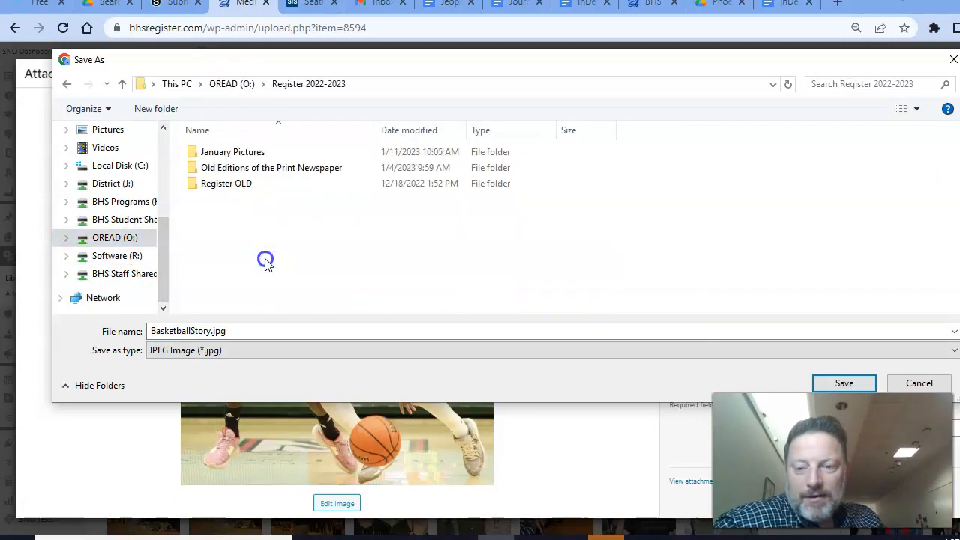
{"action": "double_click", "coordinate": [255, 154]}
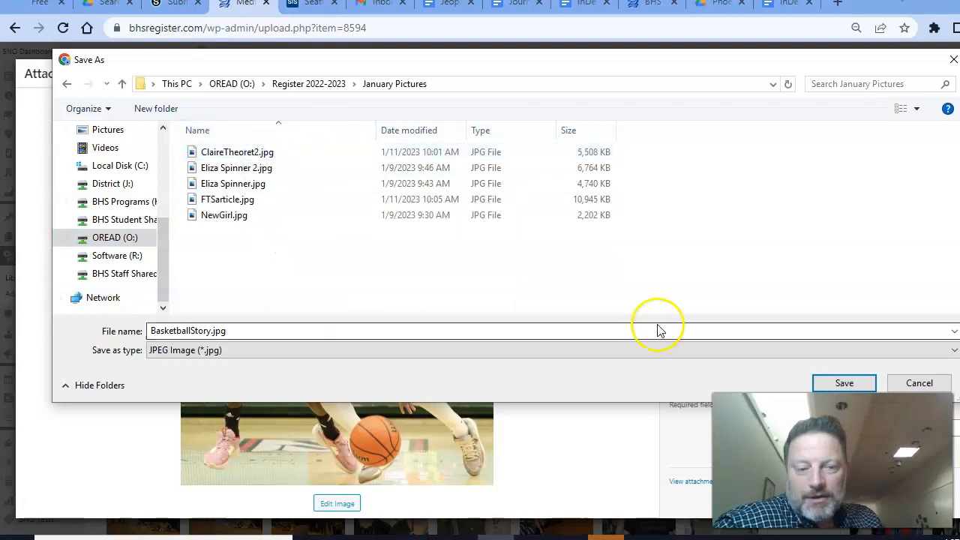
{"action": "left_click", "coordinate": [834, 384]}
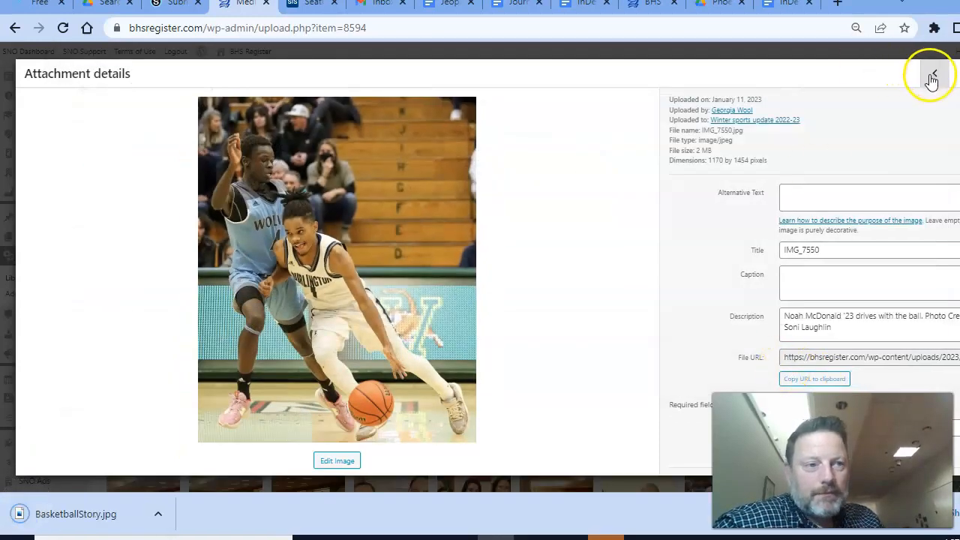
{"action": "left_click", "coordinate": [955, 73]}
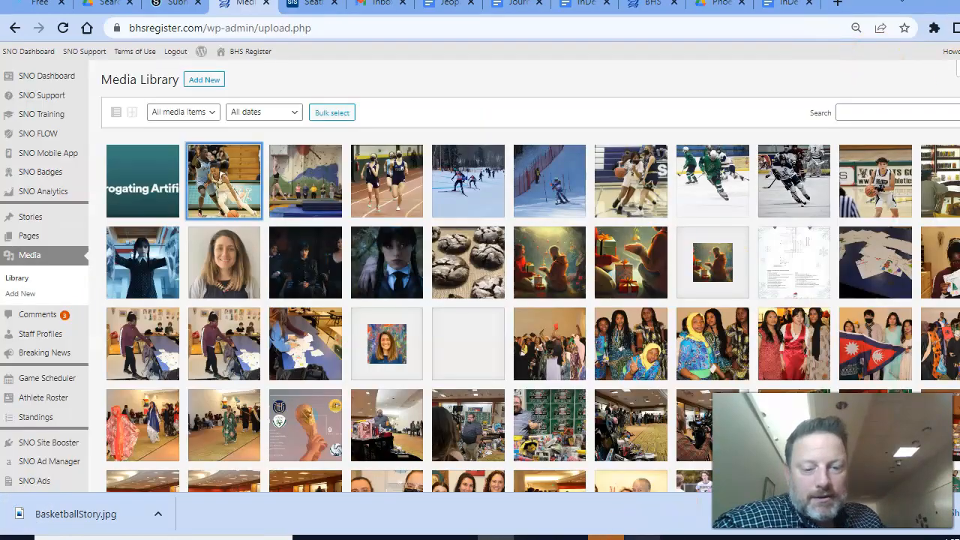
Switch to InDesign and place BasketballStory.jpg from the January Pictures folder into the empty picture frame on page 1
{"action": "left_click", "coordinate": [654, 538]}
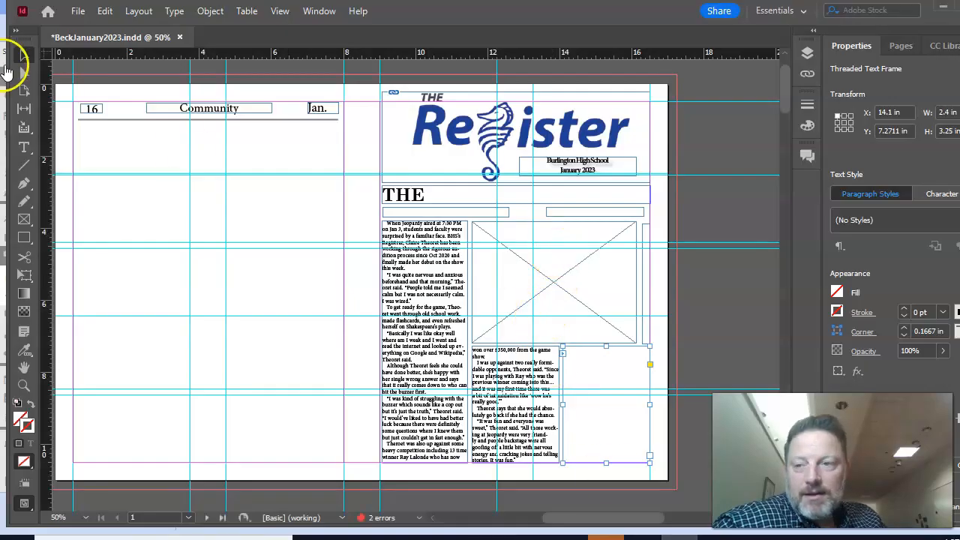
{"action": "left_click", "coordinate": [496, 268]}
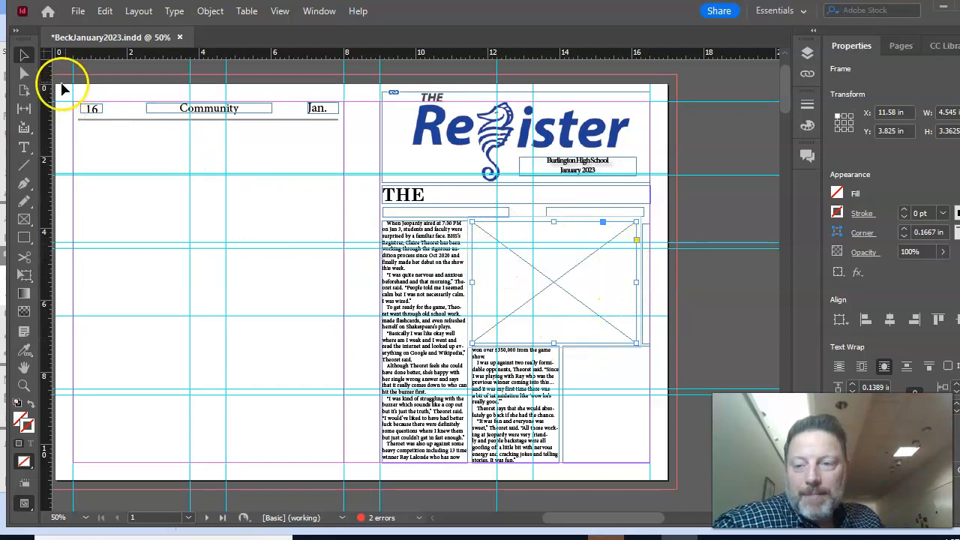
{"action": "left_click", "coordinate": [78, 12]}
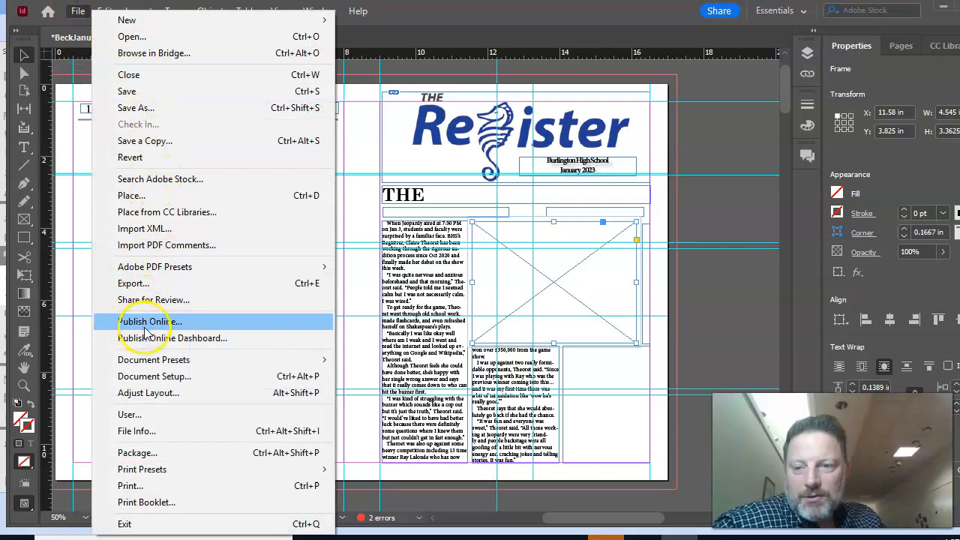
{"action": "left_click", "coordinate": [158, 196]}
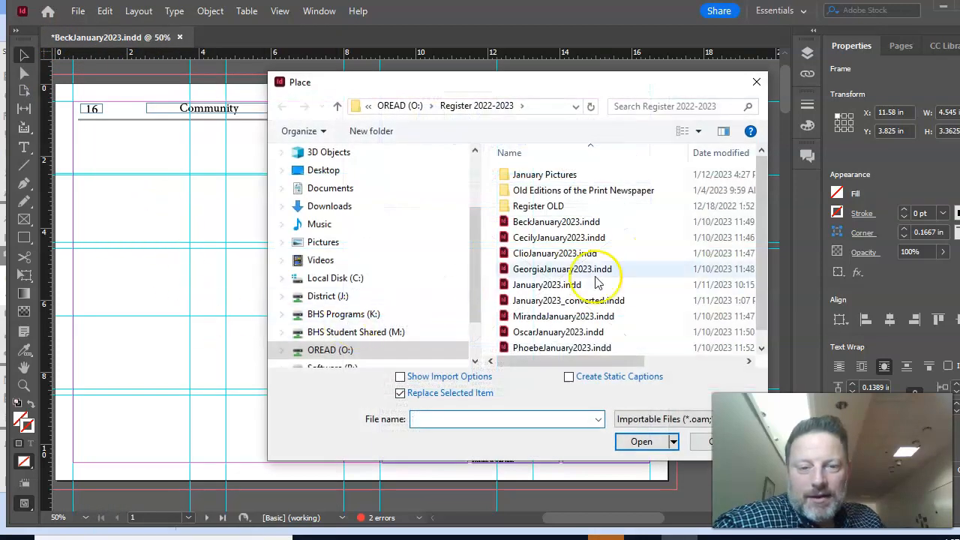
{"action": "scroll", "coordinate": [633, 290], "scroll_direction": "down", "scroll_amount": 1}
{"action": "scroll", "coordinate": [632, 270], "scroll_direction": "up", "scroll_amount": 1}
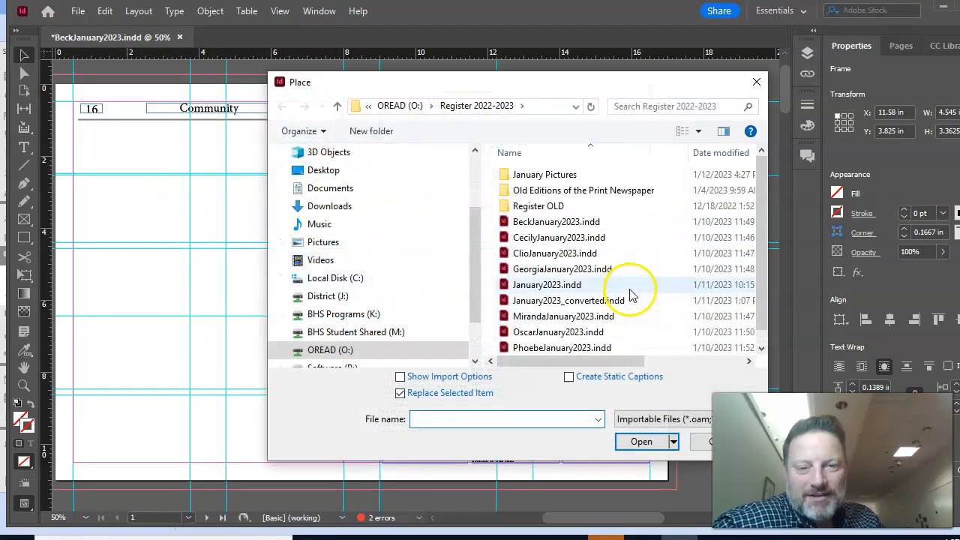
{"action": "double_click", "coordinate": [547, 174]}
{"action": "left_click", "coordinate": [579, 178]}
{"action": "double_click", "coordinate": [580, 176]}
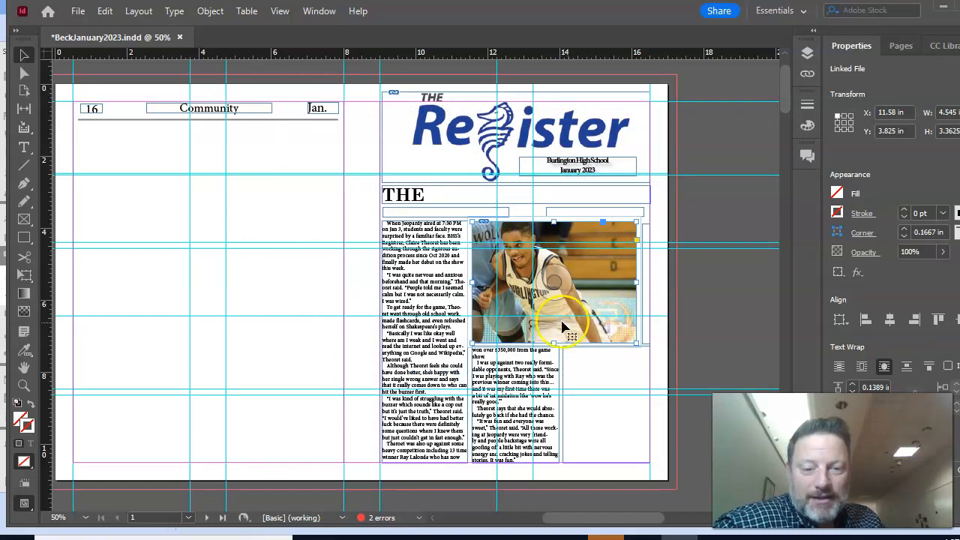
Fit the placed basketball photo to its frame with Content-Aware Fit
{"action": "right_click", "coordinate": [553, 280]}
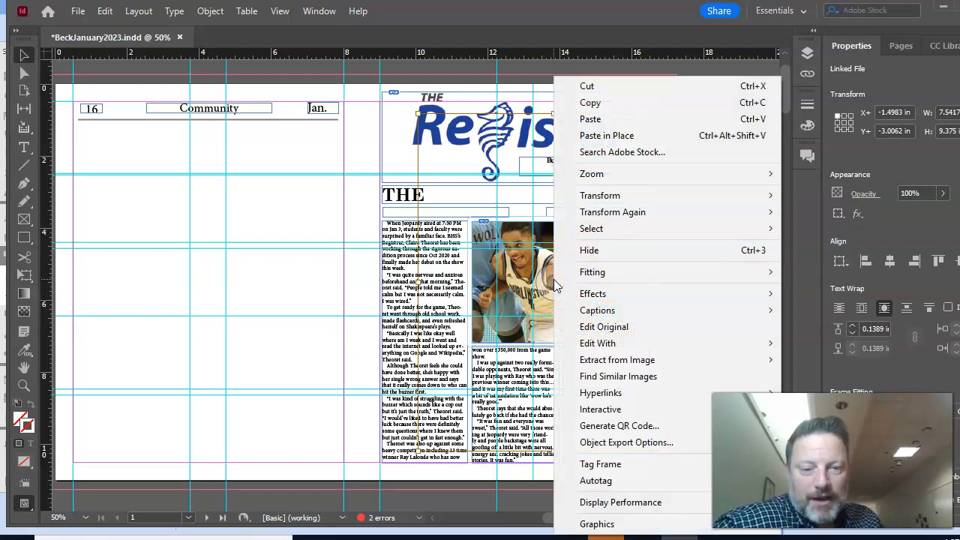
{"action": "left_click", "coordinate": [594, 273]}
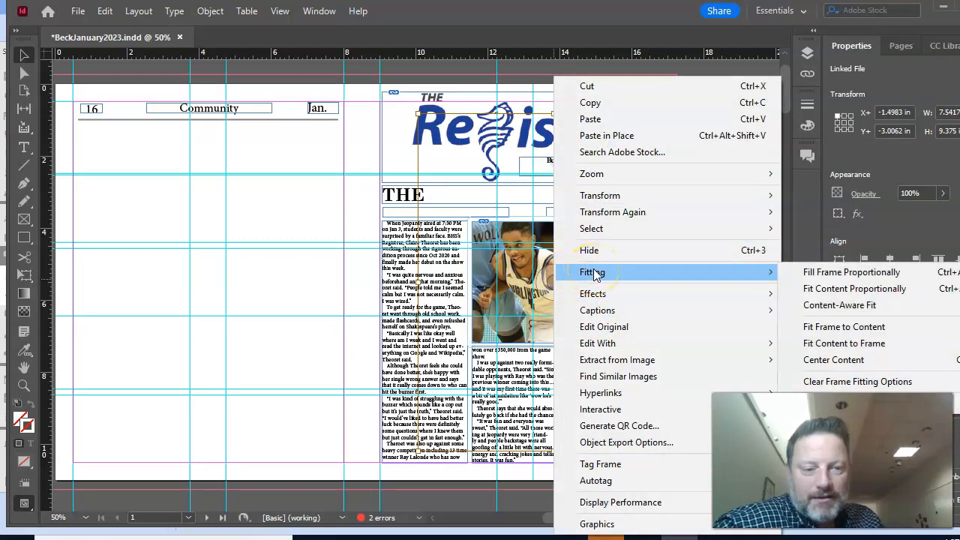
{"action": "left_click", "coordinate": [853, 308]}
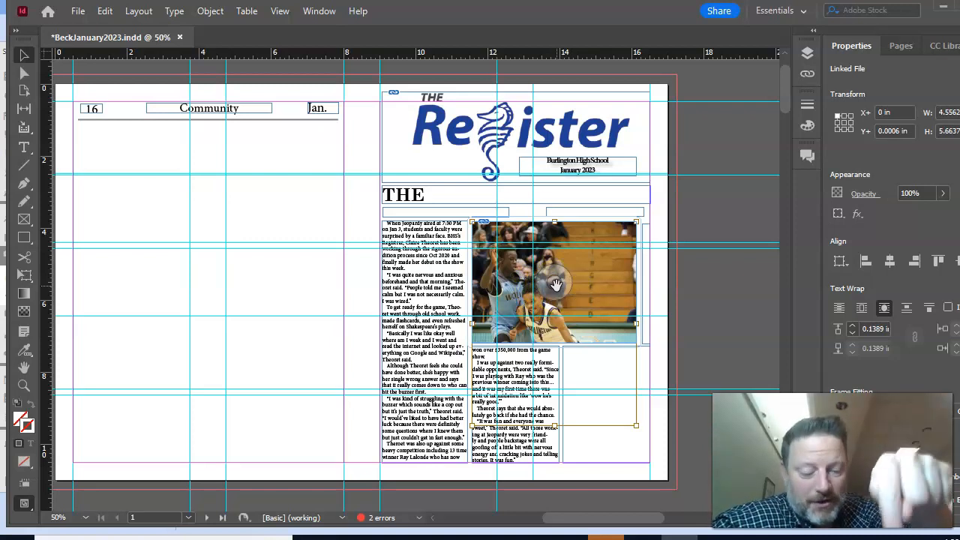
Nudge the photo upward inside its frame to a Y offset of about -0.47 in and deselect it
{"action": "key", "text": "Up"}
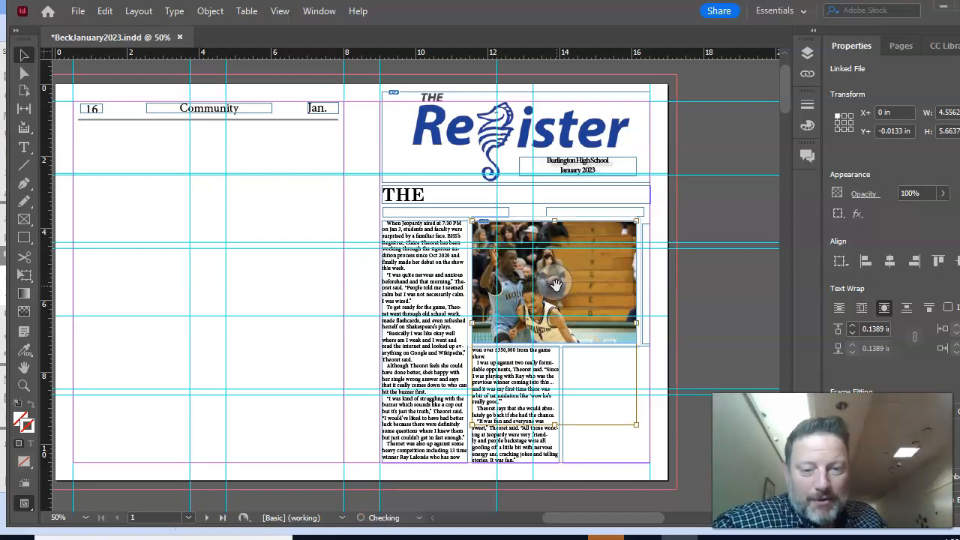
{"action": "key", "text": "Up"}
{"action": "key", "text": "Up"}
{"action": "key", "text": "Up"}
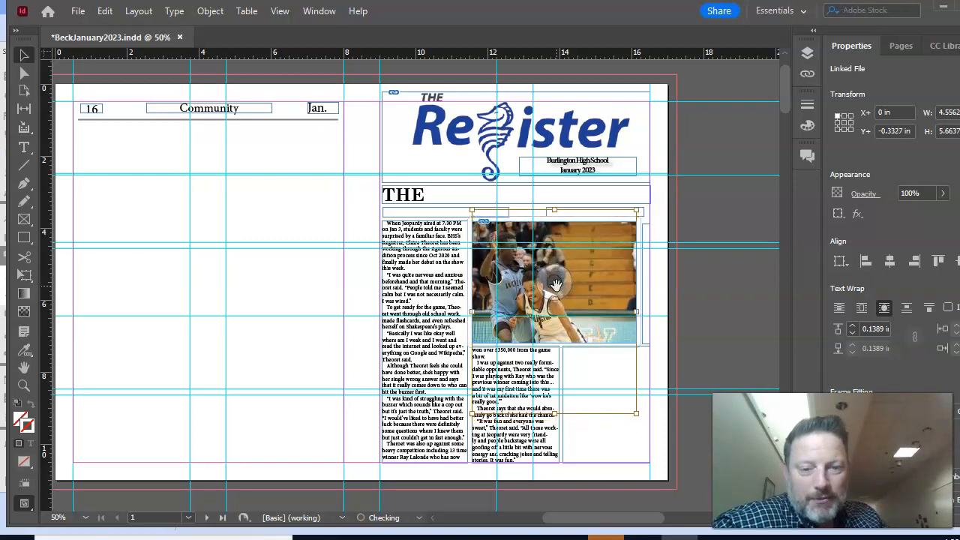
{"action": "key", "text": "Up"}
{"action": "key", "text": "Up"}
{"action": "key", "text": "Up"}
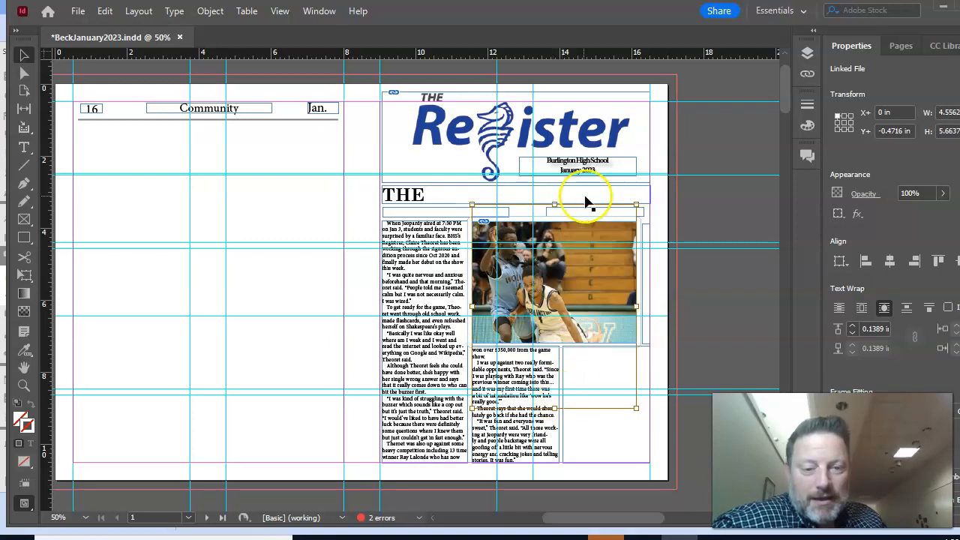
{"action": "left_click", "coordinate": [659, 443]}
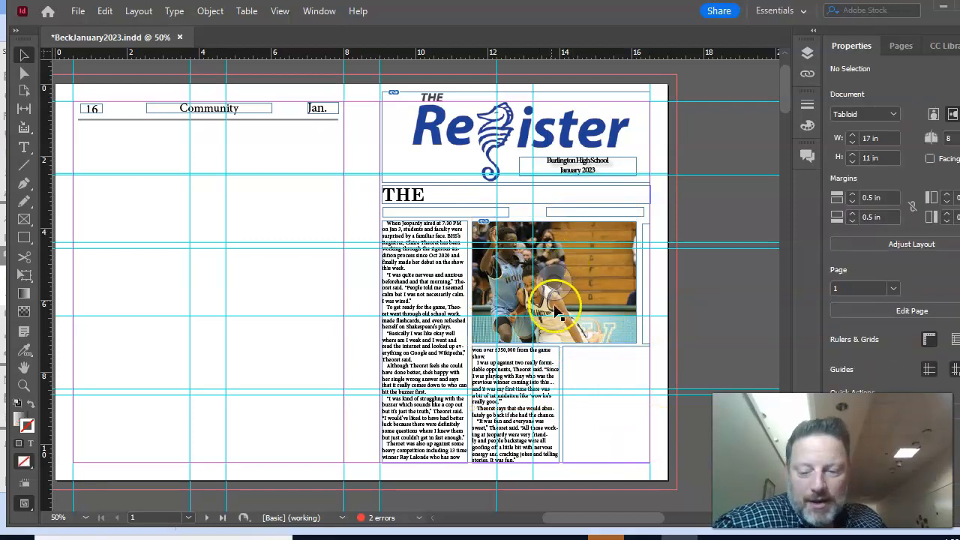
Preview the page without guides and lower the tops of the two text frames under the photo, making them about 1.625 in high
{"action": "key", "text": "w"}
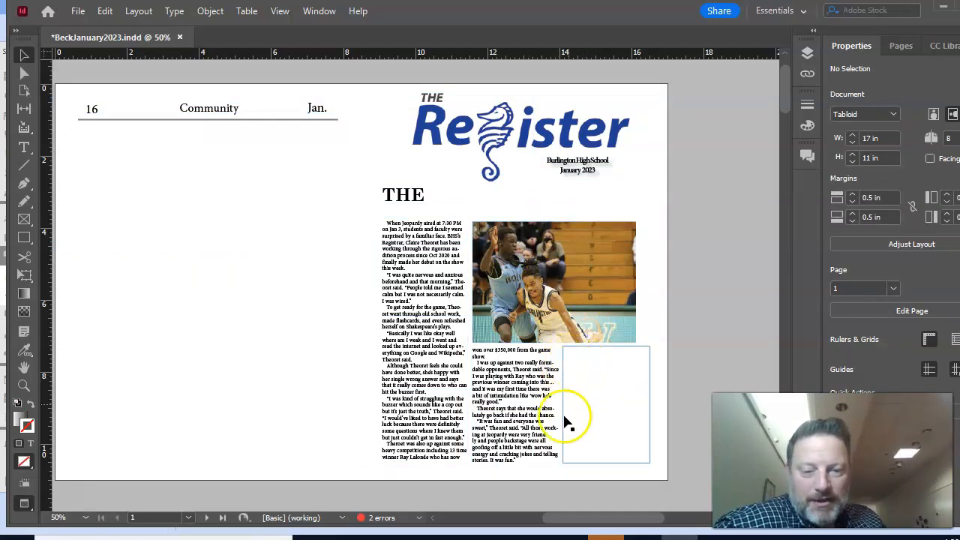
{"action": "left_click", "coordinate": [523, 356]}
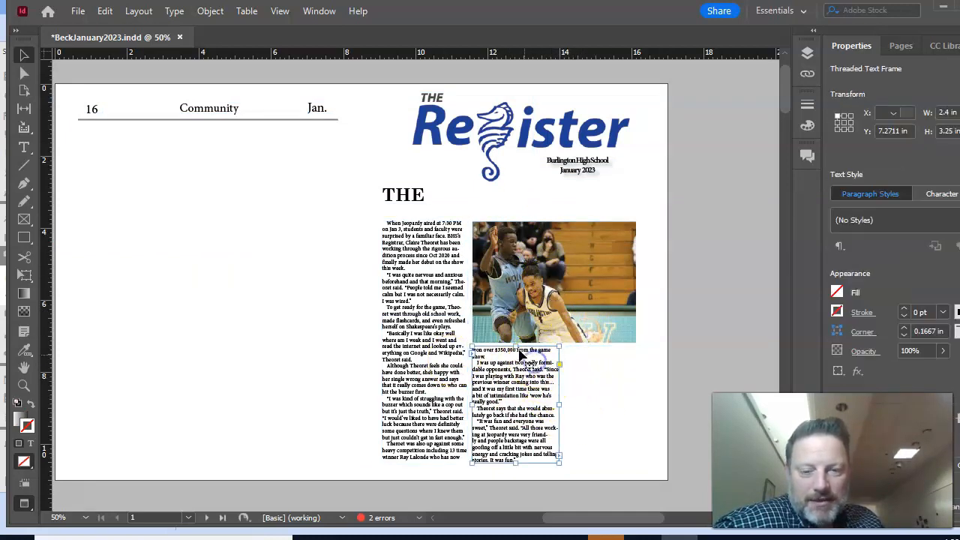
{"action": "left_click_drag", "start_coordinate": [516, 347], "coordinate": [600, 407]}
Extend the photo frame downward to about 4.81 in high and return to the view with guides and frame edges
{"action": "left_click", "coordinate": [546, 337]}
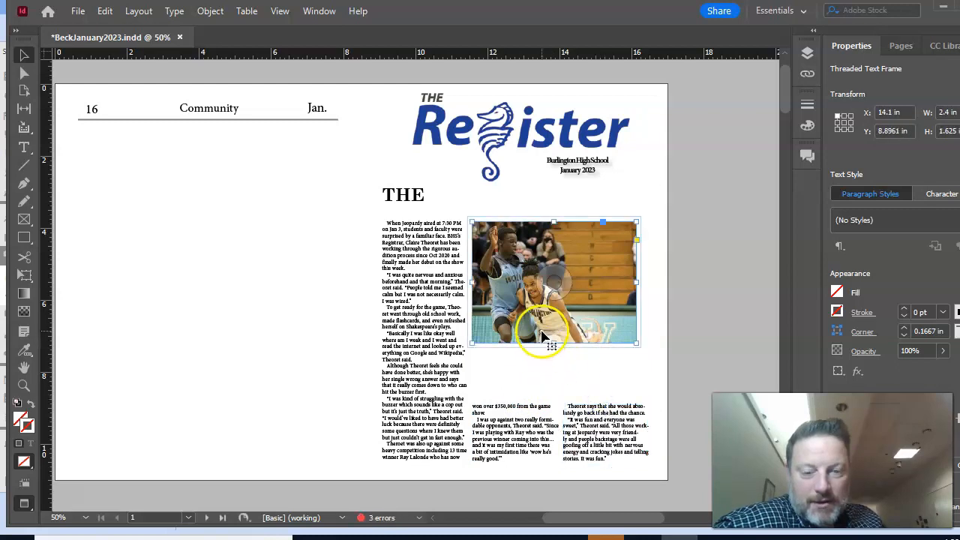
{"action": "left_click_drag", "start_coordinate": [553, 342], "coordinate": [554, 392]}
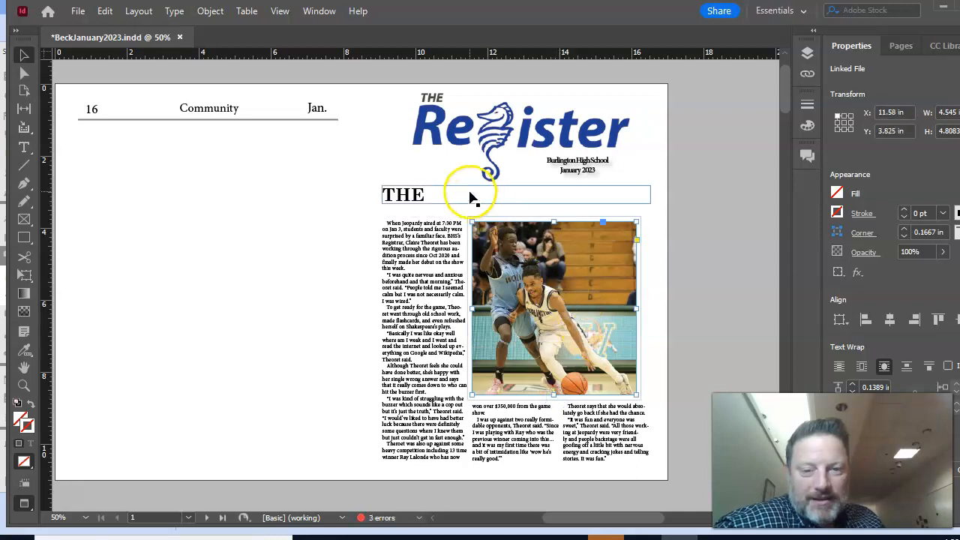
{"action": "key", "text": "w"}
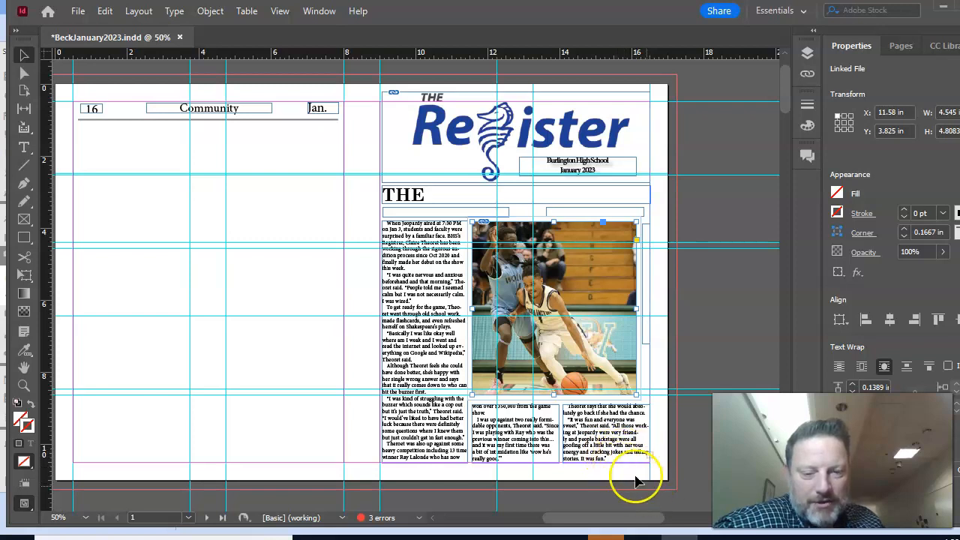
Inspect the two text frames under the photo and check the page layout in Preview mode
{"action": "left_click", "coordinate": [568, 413]}
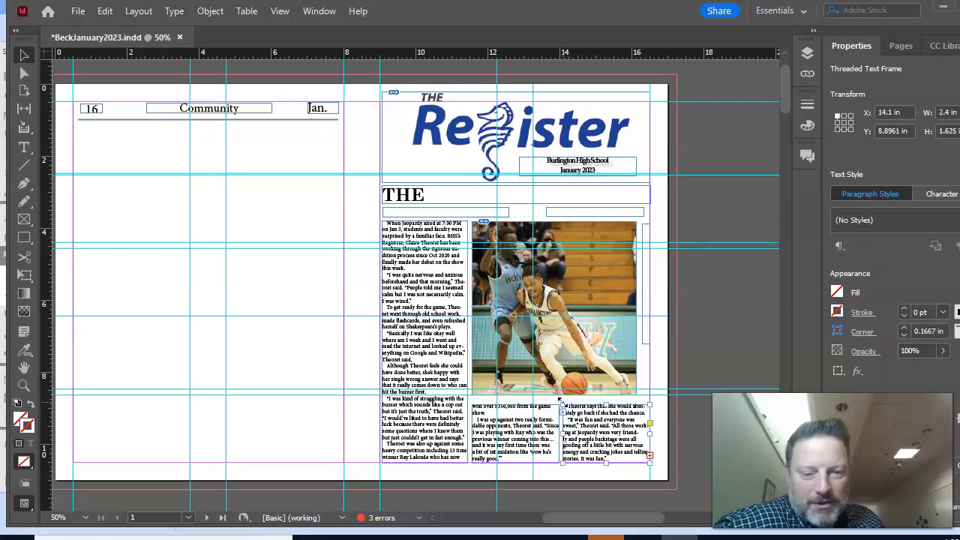
{"action": "mouse_move", "coordinate": [606, 463]}
{"action": "left_mouse_down"}
{"action": "mouse_move", "coordinate": [609, 480]}
{"action": "mouse_move", "coordinate": [606, 464]}
{"action": "left_mouse_up"}
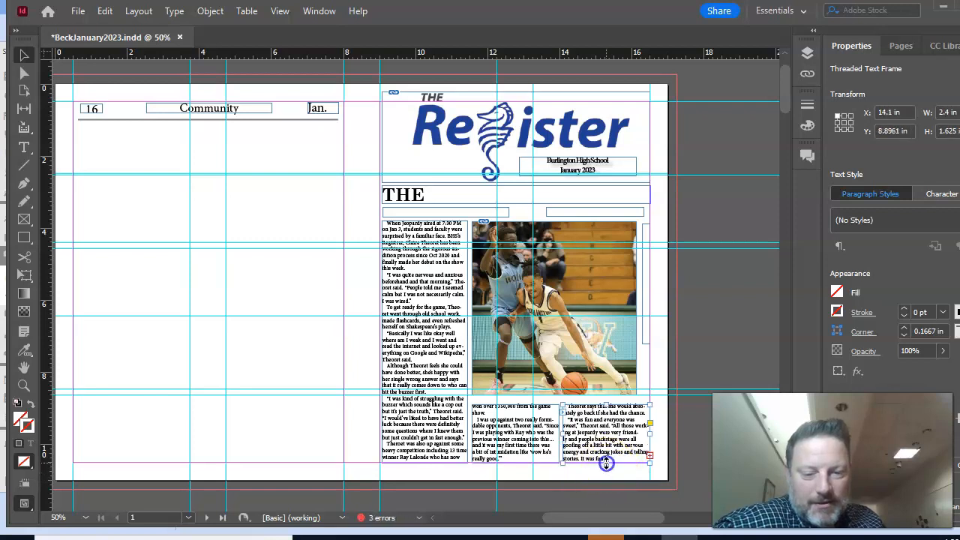
{"action": "left_click", "coordinate": [510, 407]}
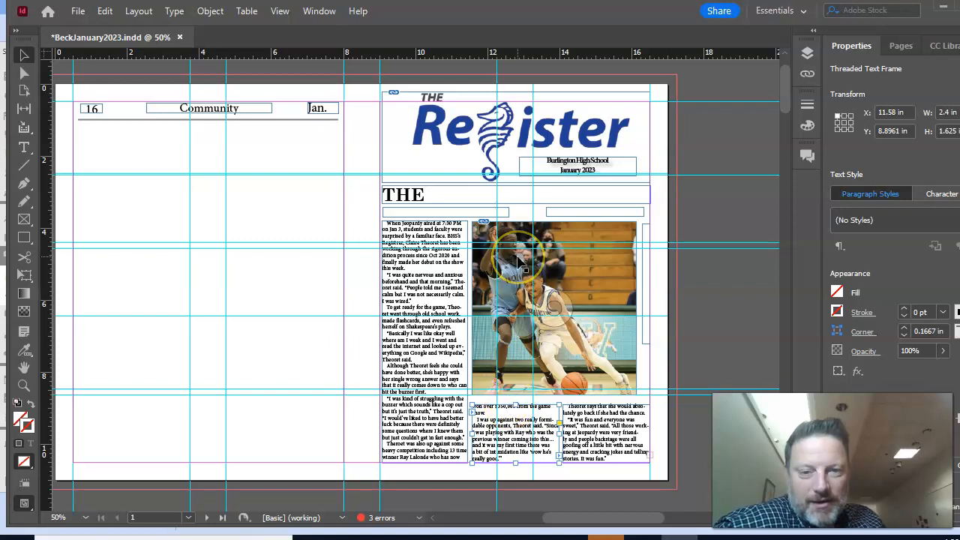
{"action": "key", "text": "w"}
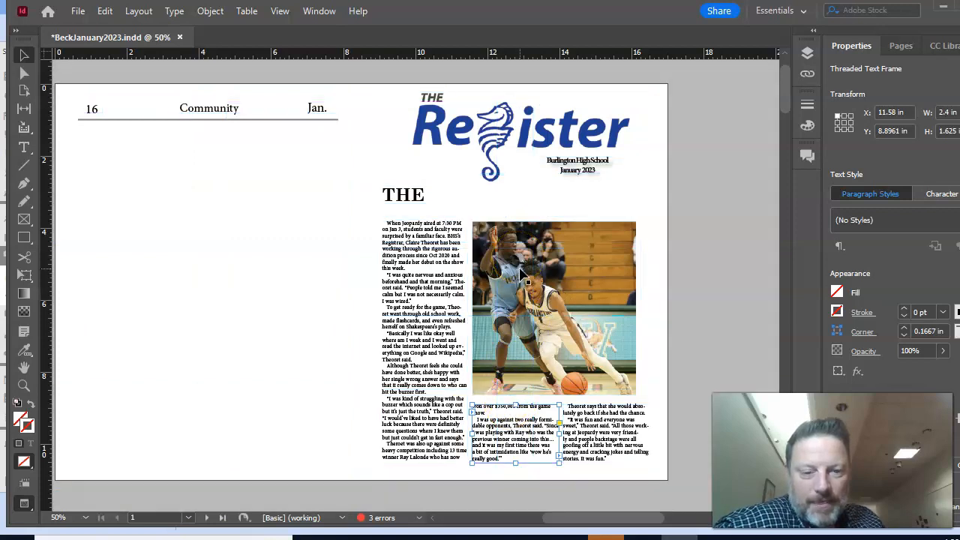
{"action": "key", "text": "w"}
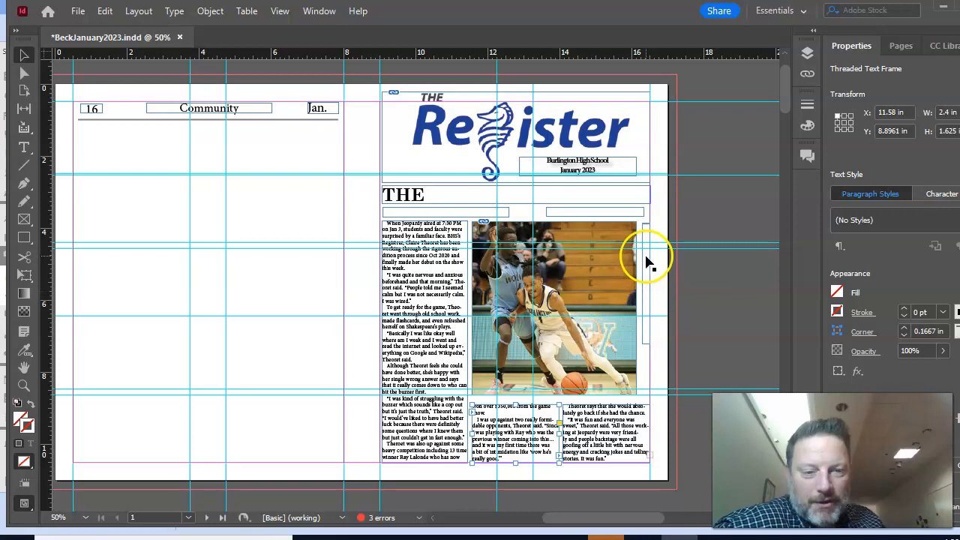
Rotate the narrow vertical text frame beside the photo to horizontal
{"action": "left_click", "coordinate": [648, 259]}
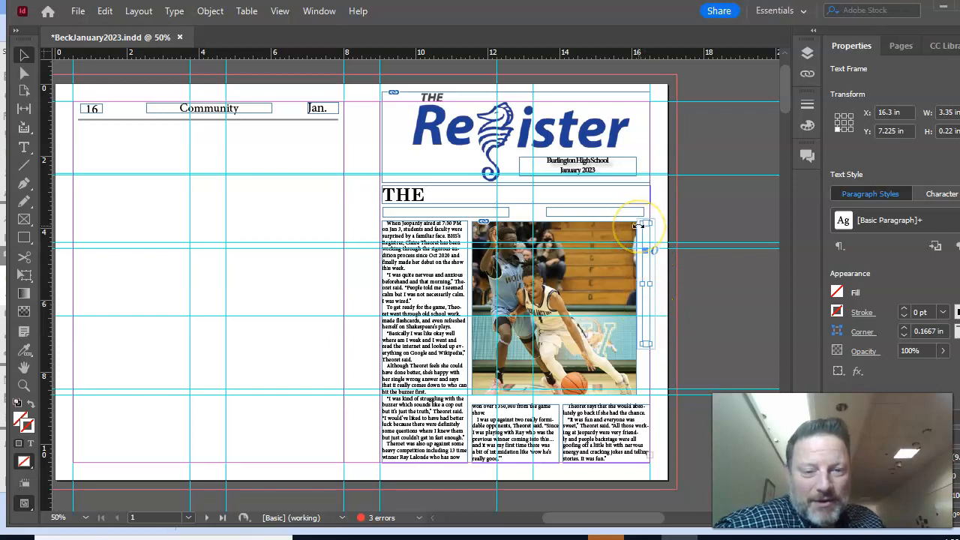
{"action": "left_click_drag", "start_coordinate": [638, 227], "coordinate": [574, 384]}
{"action": "key", "text": "ctrl+z"}
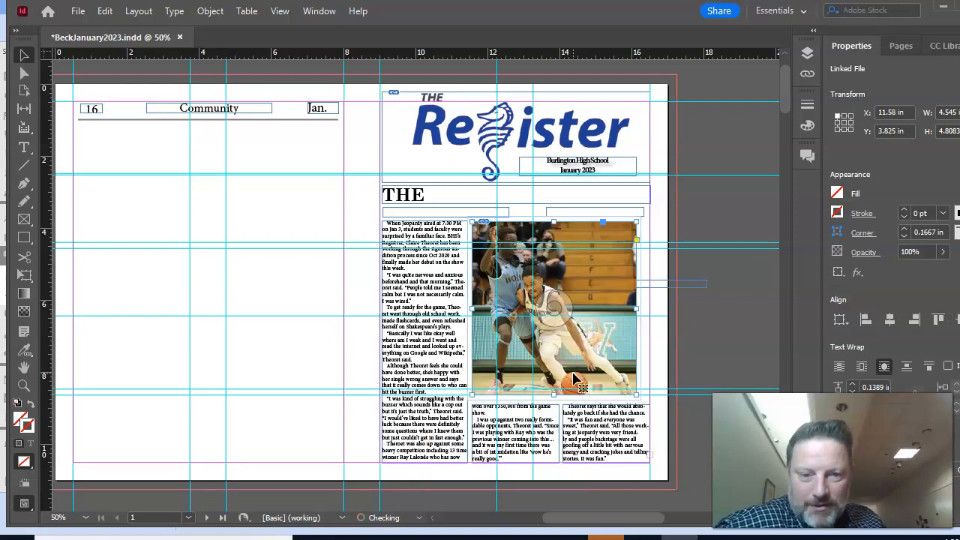
Move the narrow text frame to directly under the photo and widen it to the photo's width of 4.545 in
{"action": "left_click_drag", "start_coordinate": [661, 287], "coordinate": [550, 402]}
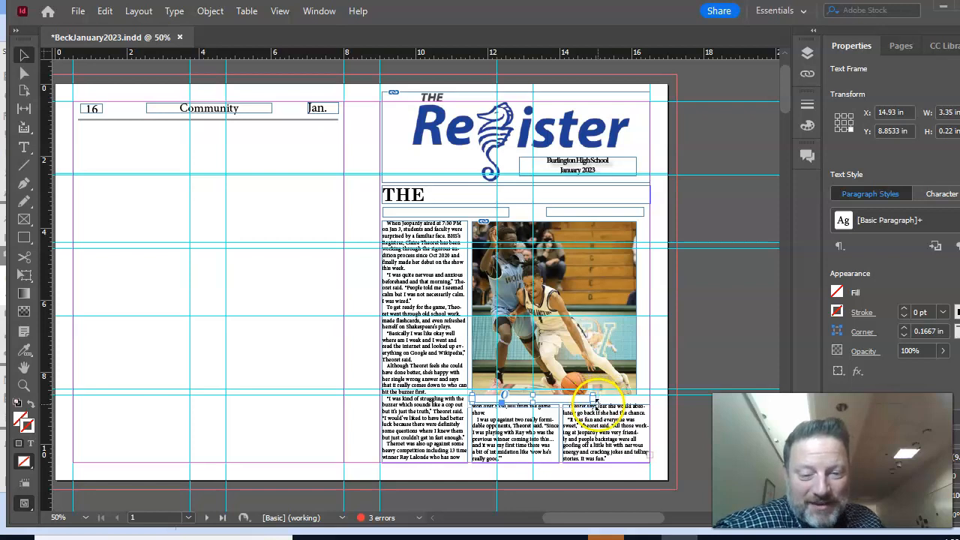
{"action": "left_click_drag", "start_coordinate": [598, 402], "coordinate": [637, 396]}
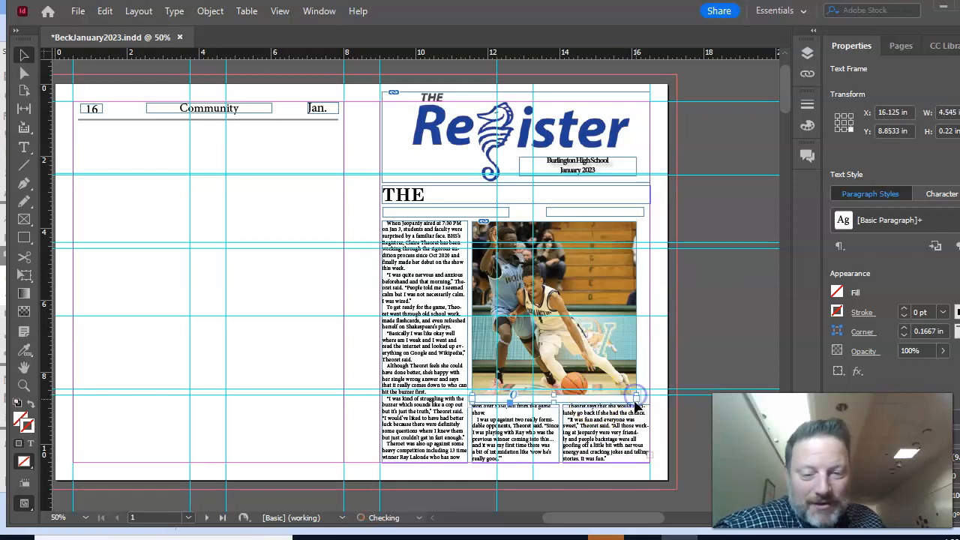
Try to place a text cursor in the narrow frame under the photo
{"action": "double_click", "coordinate": [529, 402]}
{"action": "left_click", "coordinate": [529, 401]}
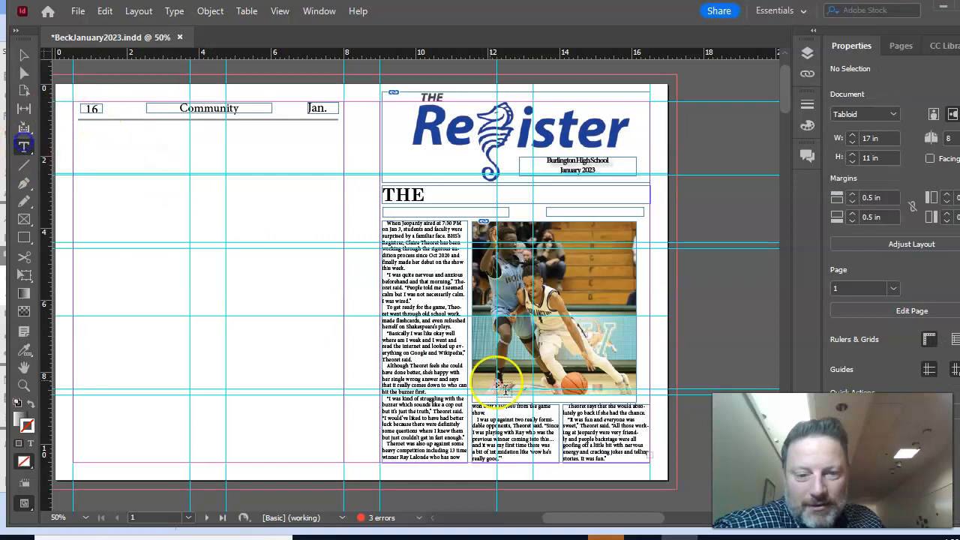
{"action": "left_click", "coordinate": [480, 401]}
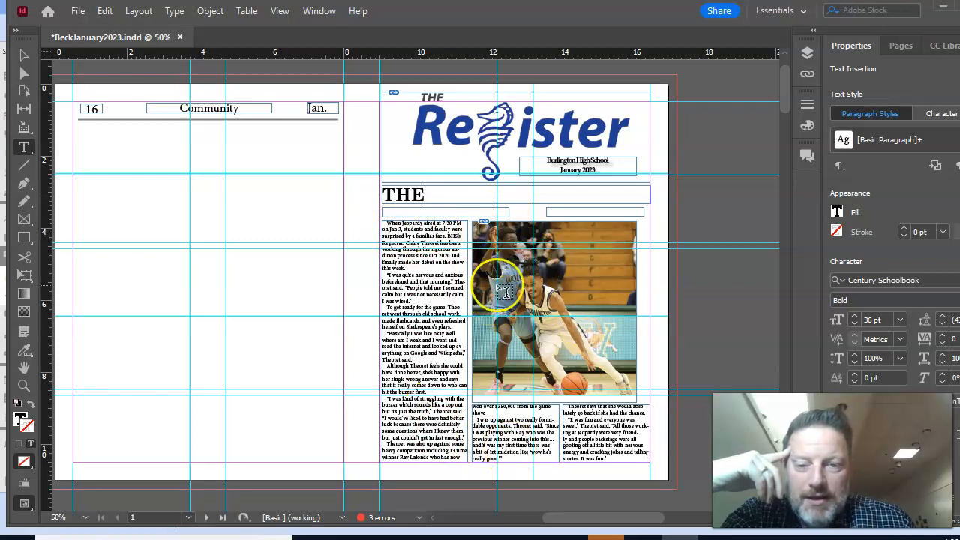
{"action": "left_click", "coordinate": [24, 55]}
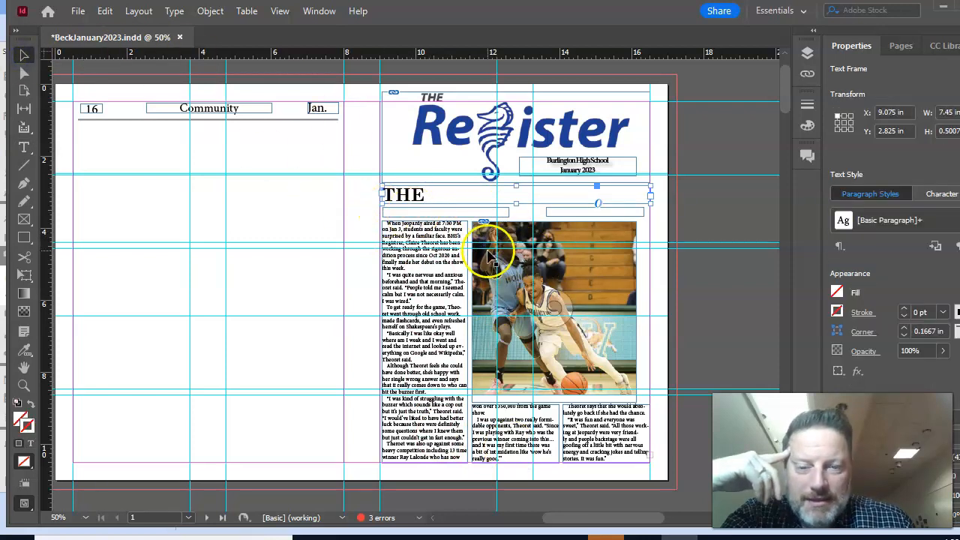
{"action": "left_click", "coordinate": [466, 235]}
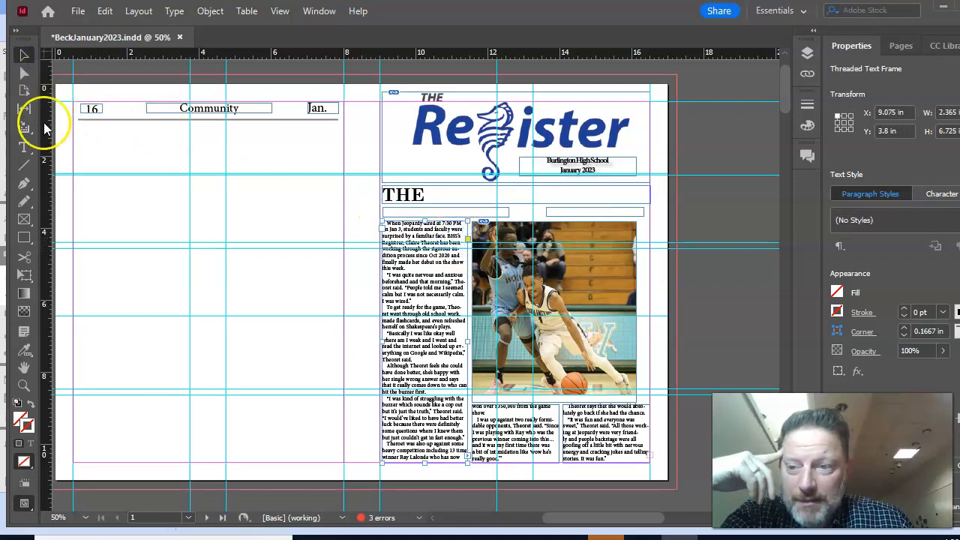
Draw an empty rectangle frame about 3.42 by 2.65 in on page 16 and position it just below the Community header line
{"action": "left_click", "coordinate": [24, 219]}
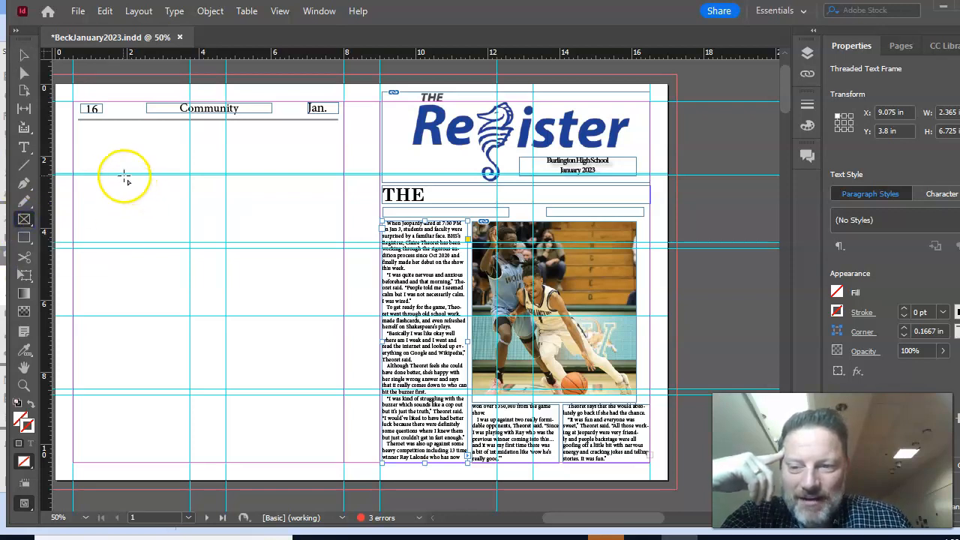
{"action": "mouse_move", "coordinate": [91, 147]}
{"action": "left_mouse_down"}
{"action": "mouse_move", "coordinate": [185, 247]}
{"action": "mouse_move", "coordinate": [215, 243]}
{"action": "left_mouse_up"}
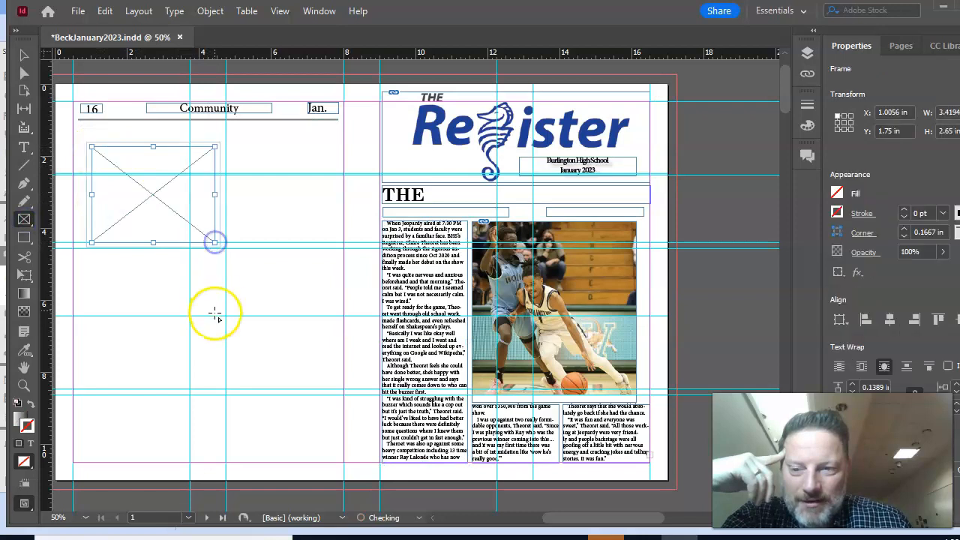
{"action": "left_click", "coordinate": [24, 55]}
{"action": "left_click_drag", "start_coordinate": [150, 196], "coordinate": [138, 179]}
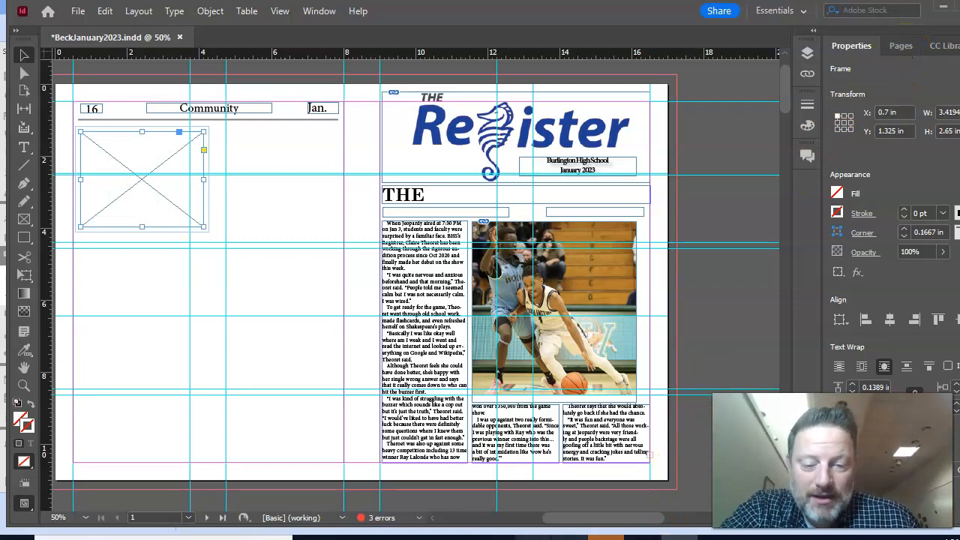
Switch to Chrome and look through the InDesign Basics document as far as the text wrap instructions
{"action": "left_click", "coordinate": [532, 538]}
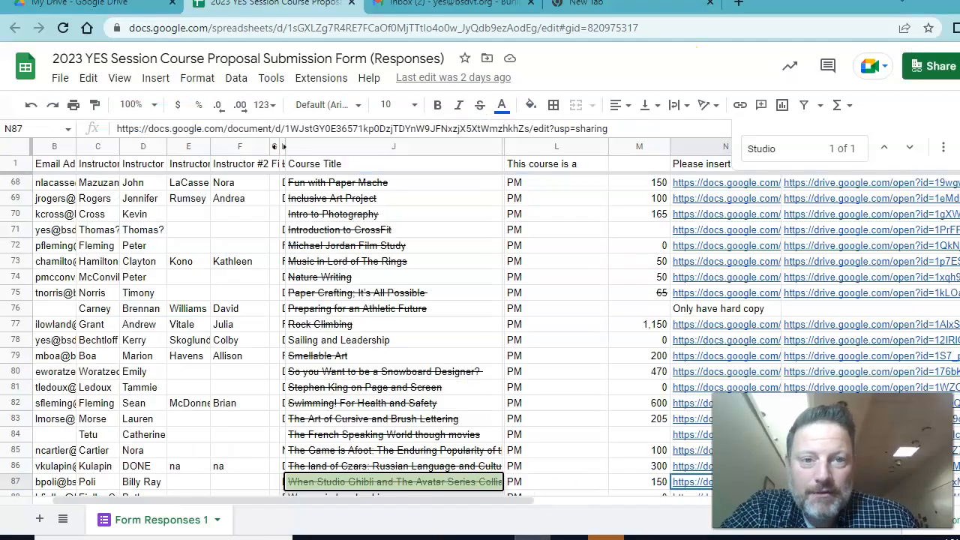
{"action": "left_click", "coordinate": [497, 538]}
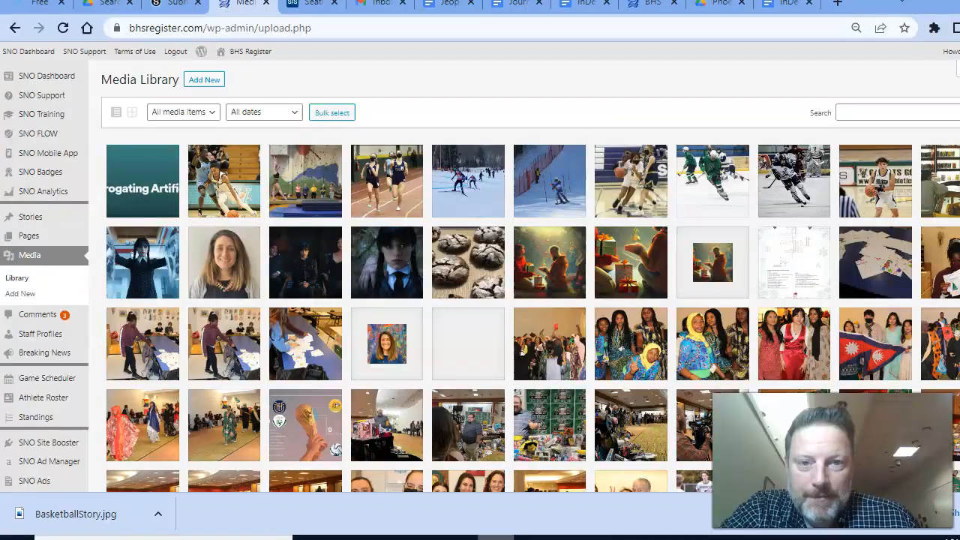
{"action": "left_click", "coordinate": [784, 13]}
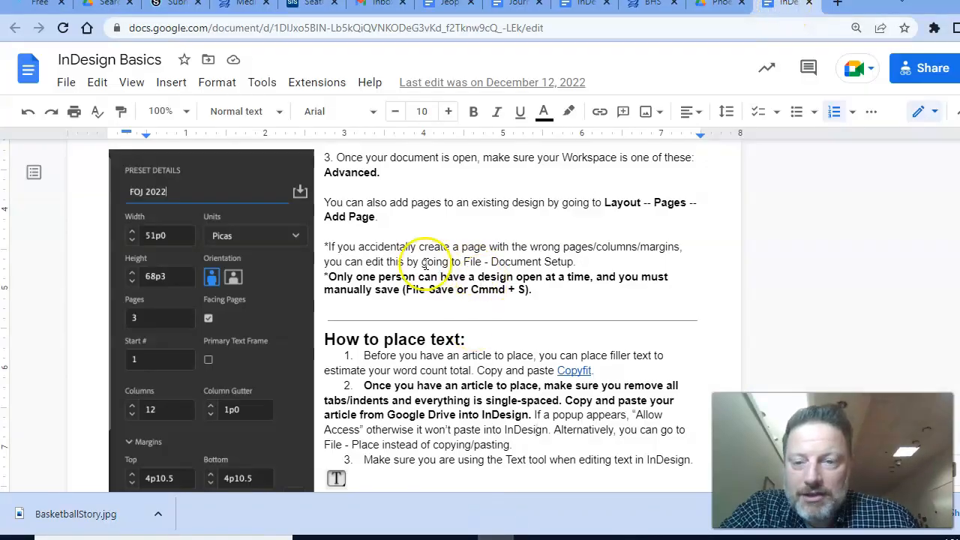
{"action": "scroll", "coordinate": [422, 323], "scroll_direction": "up", "scroll_amount": 4}
{"action": "scroll", "coordinate": [422, 257], "scroll_direction": "down", "scroll_amount": 20}
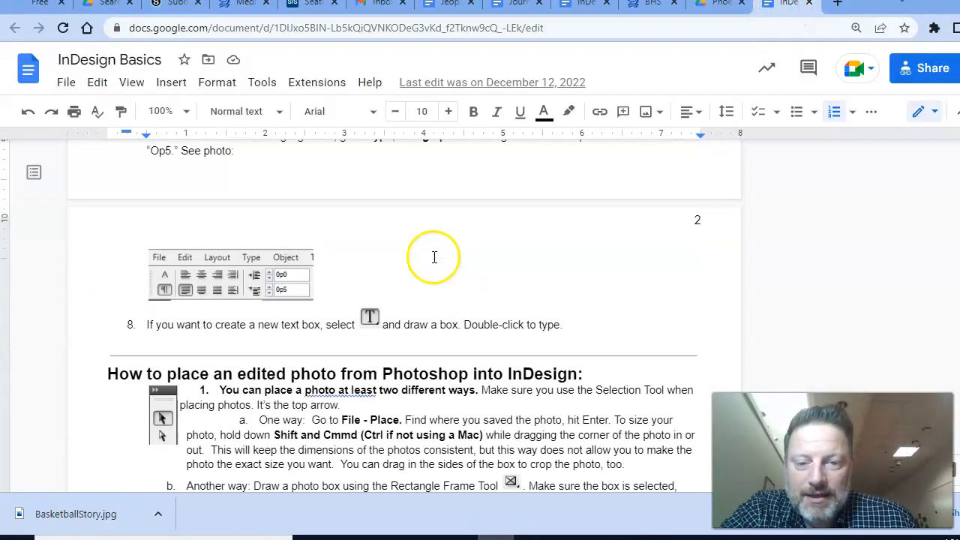
{"action": "scroll", "coordinate": [437, 255], "scroll_direction": "down", "scroll_amount": 5}
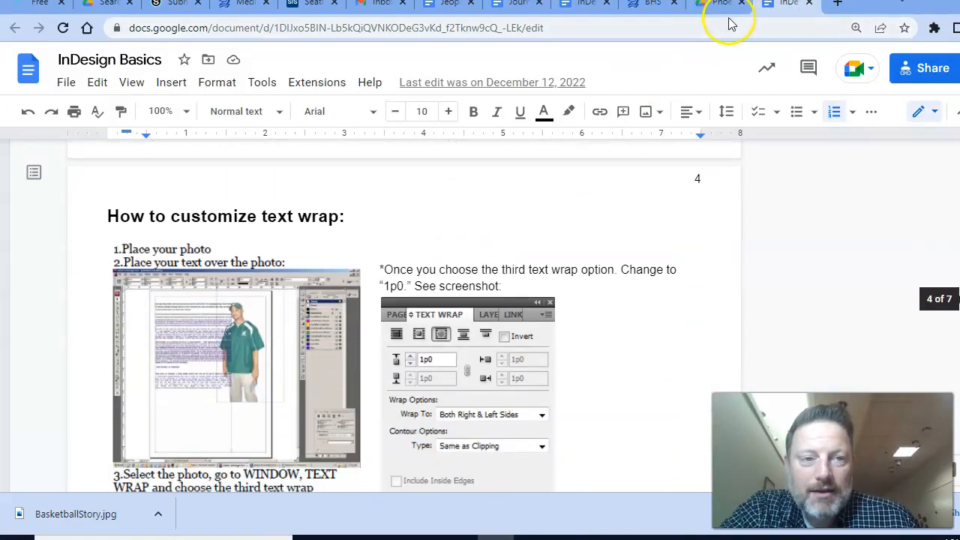
Open the InDesign Cheat Sheet and Tips document at its beginning
{"action": "left_click", "coordinate": [709, 6]}
{"action": "left_click", "coordinate": [583, 5]}
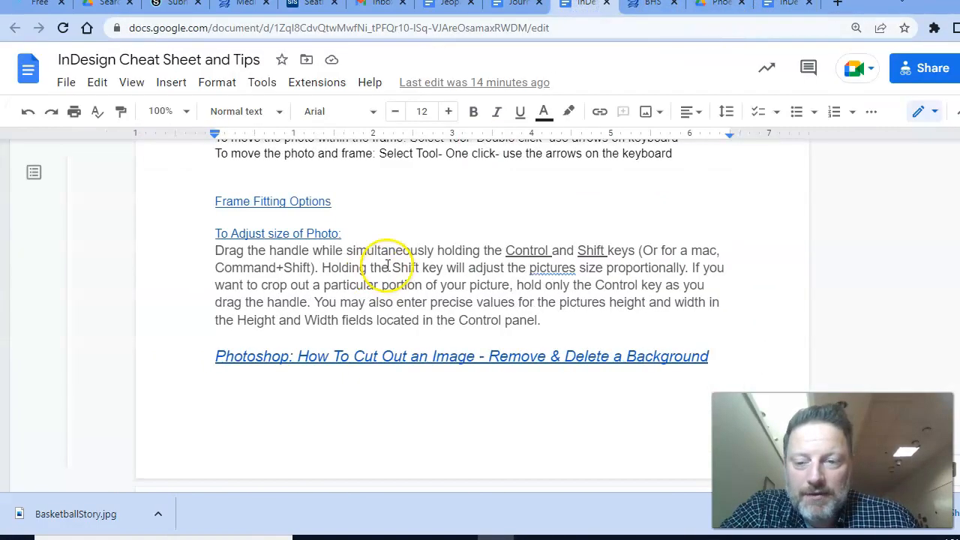
{"action": "scroll", "coordinate": [393, 268], "scroll_direction": "up", "scroll_amount": 10}
{"action": "scroll", "coordinate": [396, 270], "scroll_direction": "up", "scroll_amount": 4}
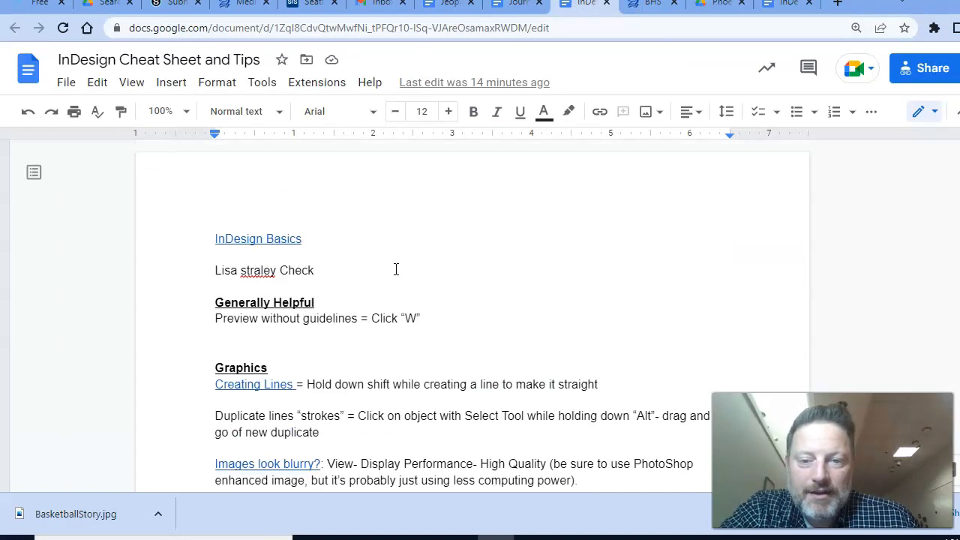
Search Google for "how to add color in indesign" in a separate tab and close that tab after viewing the results
{"action": "left_click", "coordinate": [839, 6]}
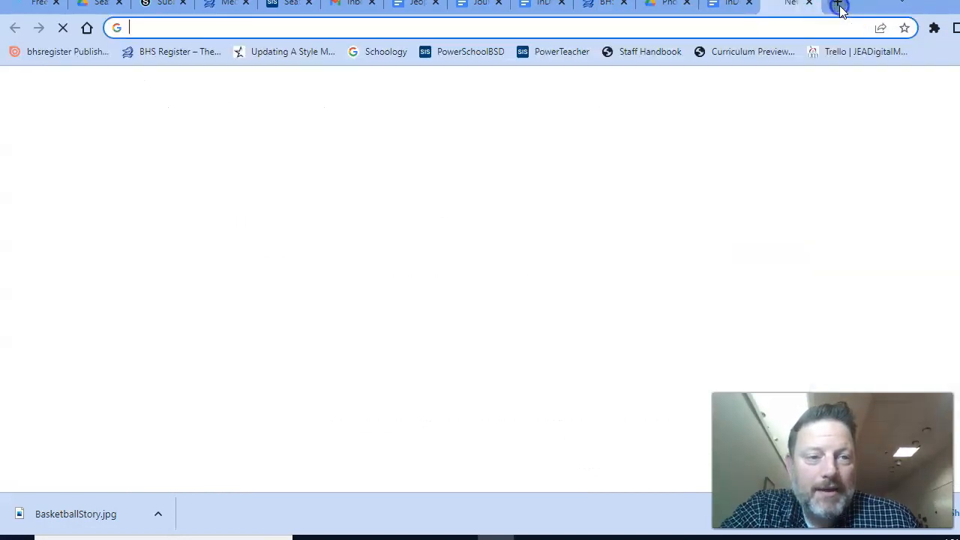
{"action": "left_click", "coordinate": [472, 24]}
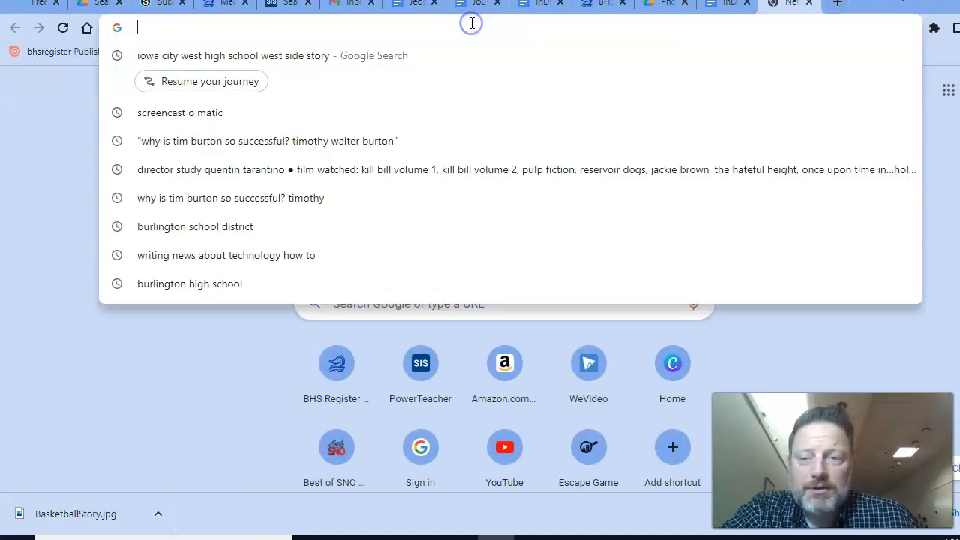
{"action": "type", "text": "how to"}
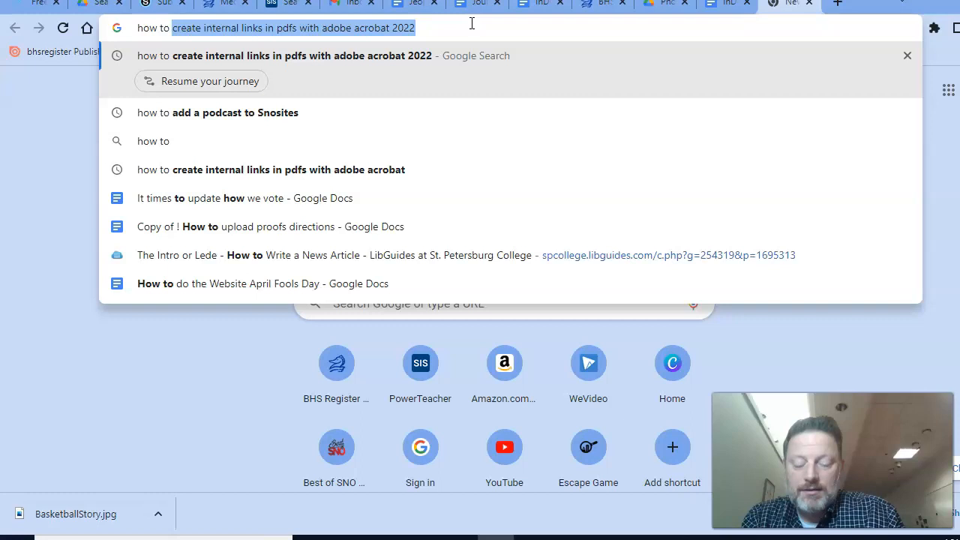
{"action": "type", "text": "add"}
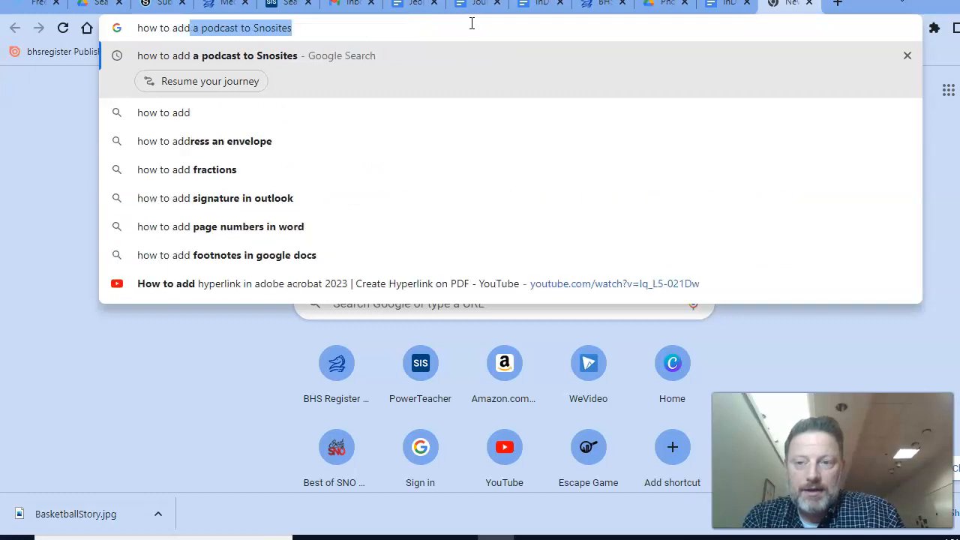
{"action": "type", "text": " color in IN"}
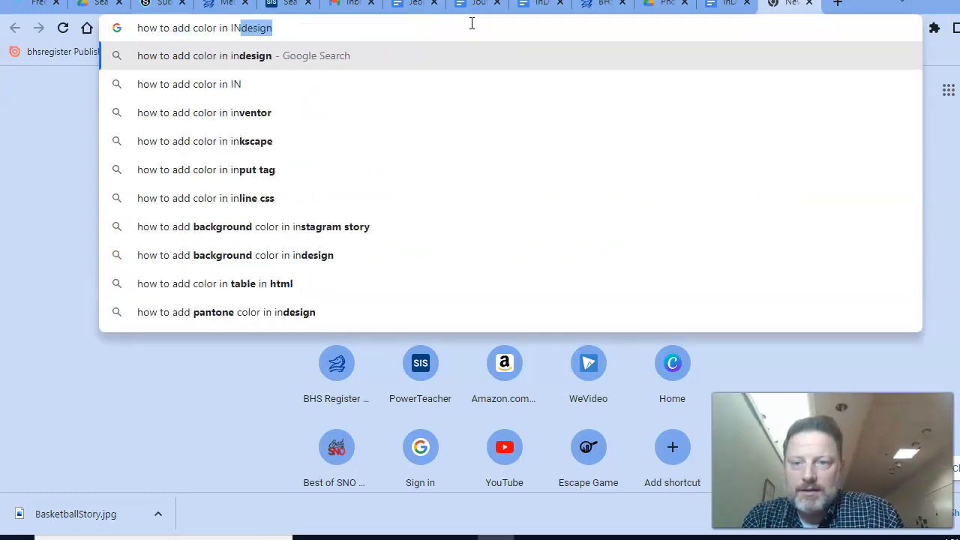
{"action": "key", "text": "Return"}
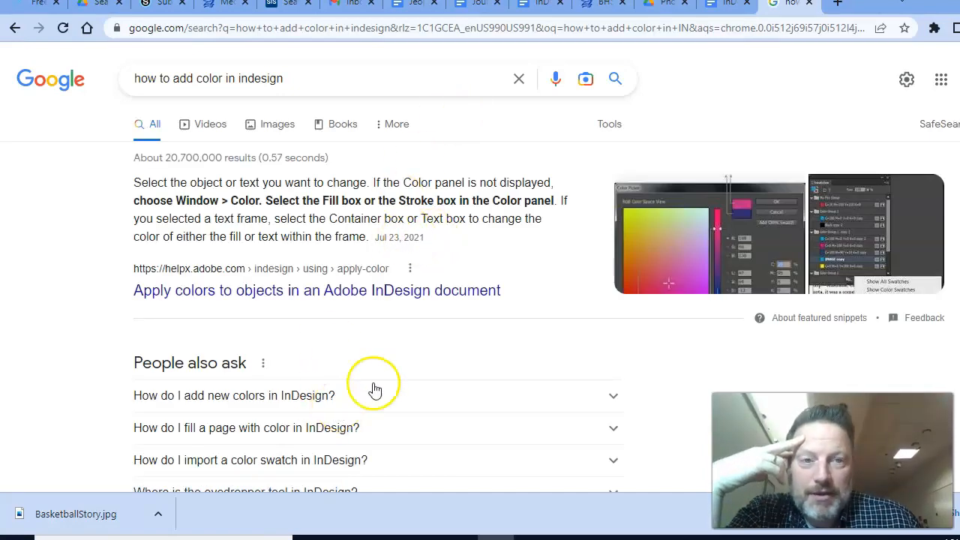
{"action": "left_click", "coordinate": [810, 5]}
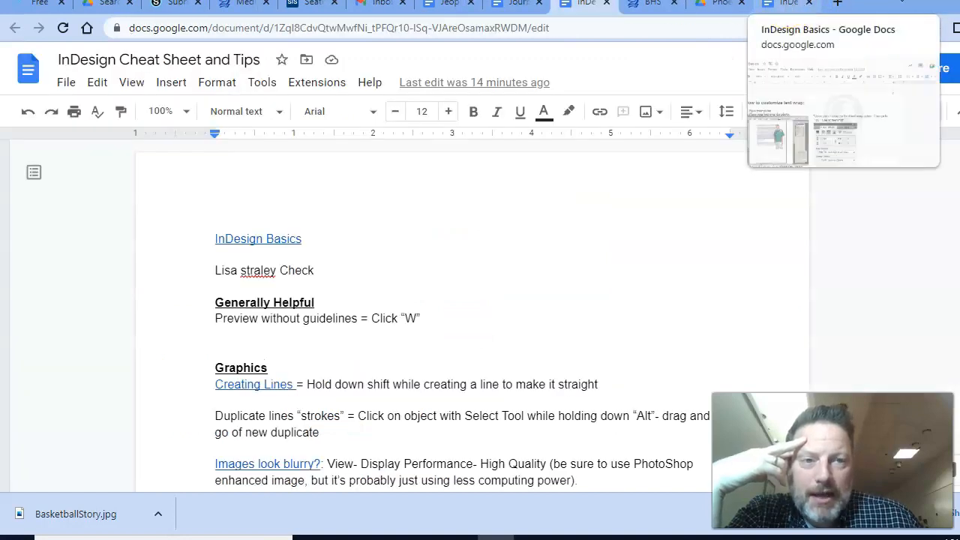
Look through the open Drive staff folder and Journalism 1 curriculum overview, and return to the start of the InDesign cheat sheet
{"action": "left_click", "coordinate": [788, 4]}
{"action": "left_click", "coordinate": [699, 6]}
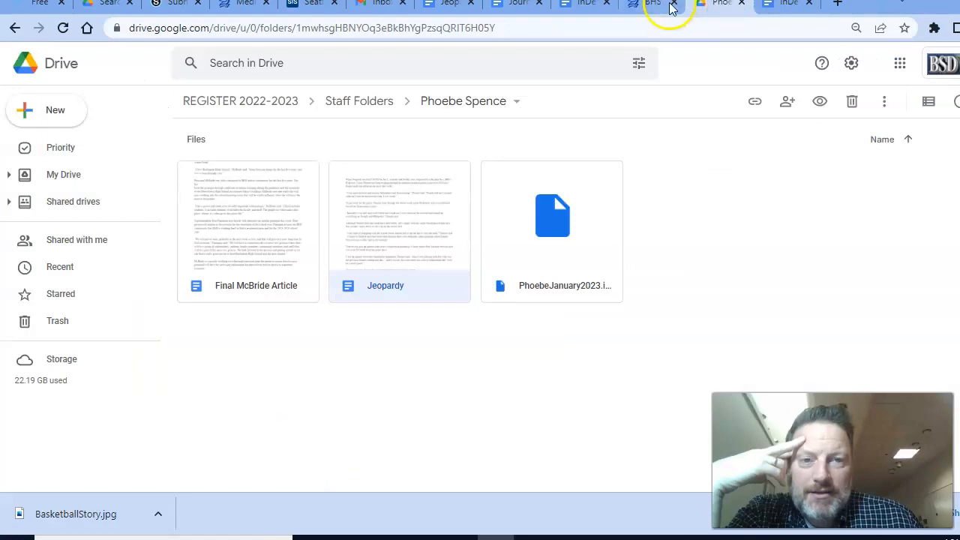
{"action": "left_click", "coordinate": [630, 6]}
{"action": "left_click", "coordinate": [574, 5]}
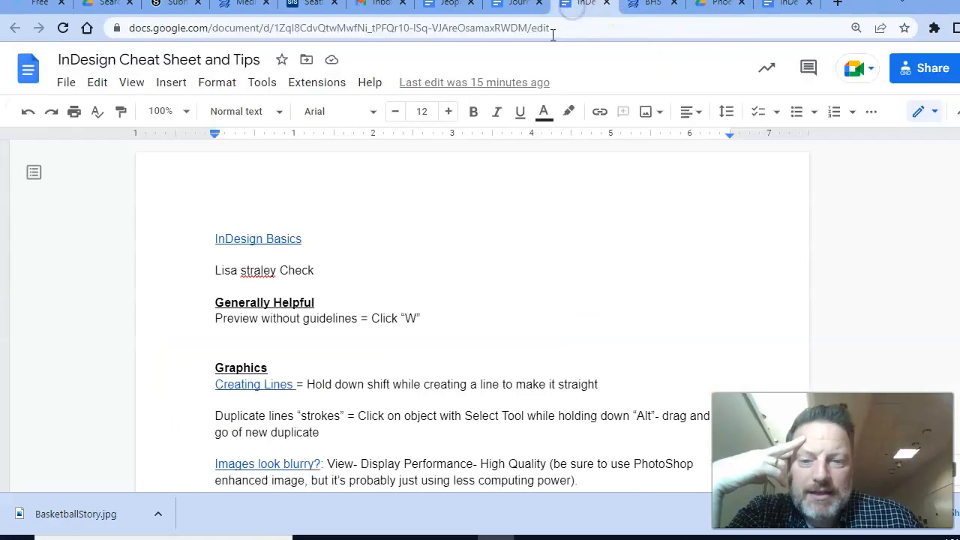
{"action": "left_click", "coordinate": [513, 6]}
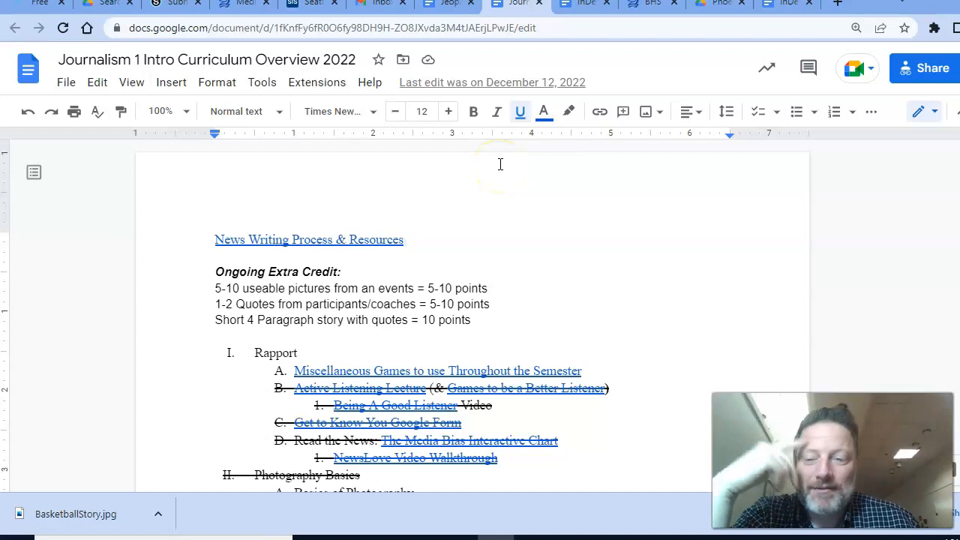
{"action": "left_click", "coordinate": [588, 6]}
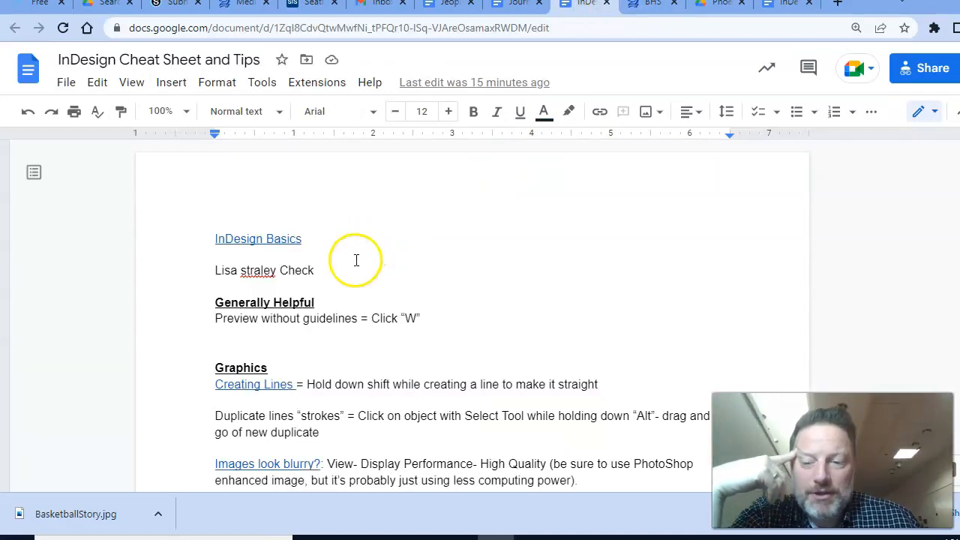
{"action": "scroll", "coordinate": [360, 255], "scroll_direction": "down", "scroll_amount": 2}
{"action": "scroll", "coordinate": [274, 259], "scroll_direction": "up", "scroll_amount": 2}
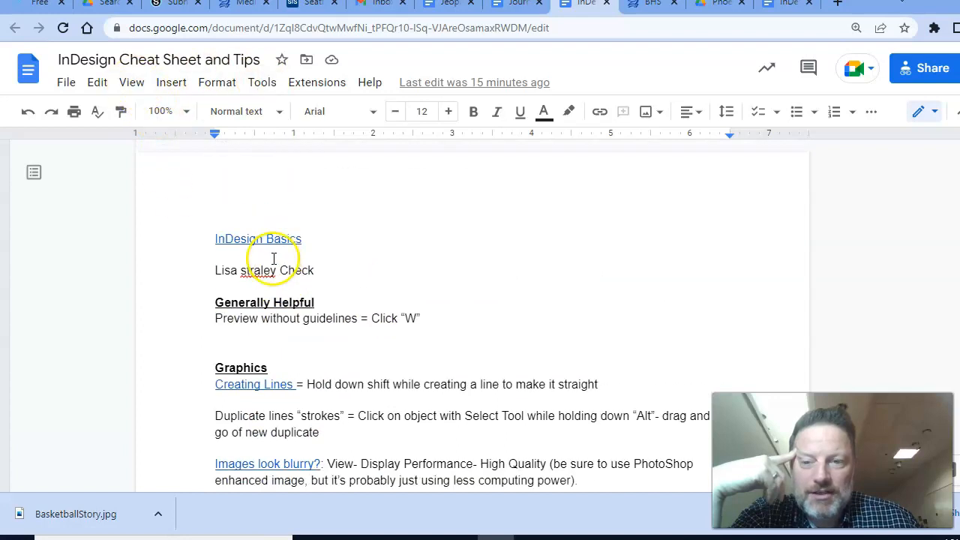
Delete the name-and-"Check" line below the InDesign Basics link and look through the cheat sheet's tips further down
{"action": "left_click", "coordinate": [263, 239]}
{"action": "double_click", "coordinate": [363, 214]}
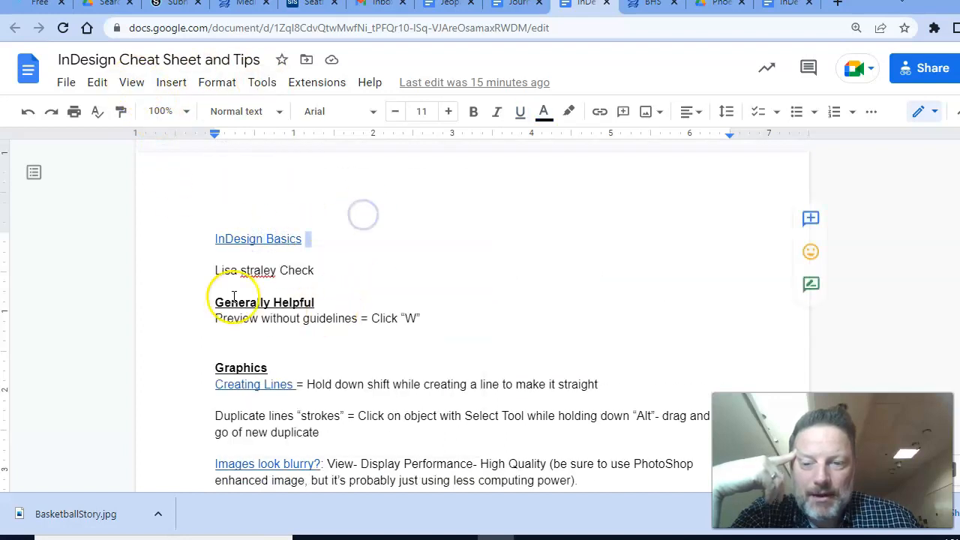
{"action": "left_click_drag", "start_coordinate": [217, 272], "coordinate": [310, 277]}
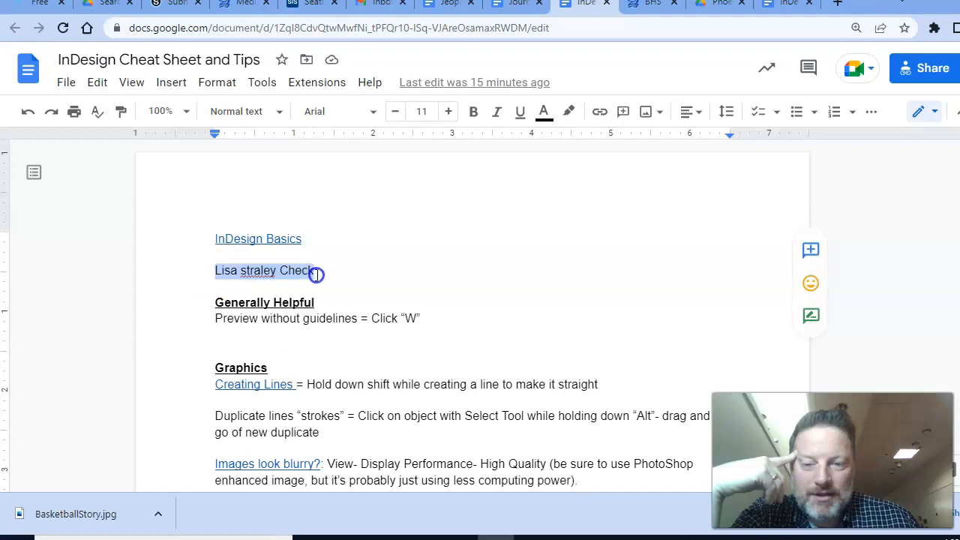
{"action": "key", "text": "BackSpace"}
{"action": "scroll", "coordinate": [339, 295], "scroll_direction": "down", "scroll_amount": 1}
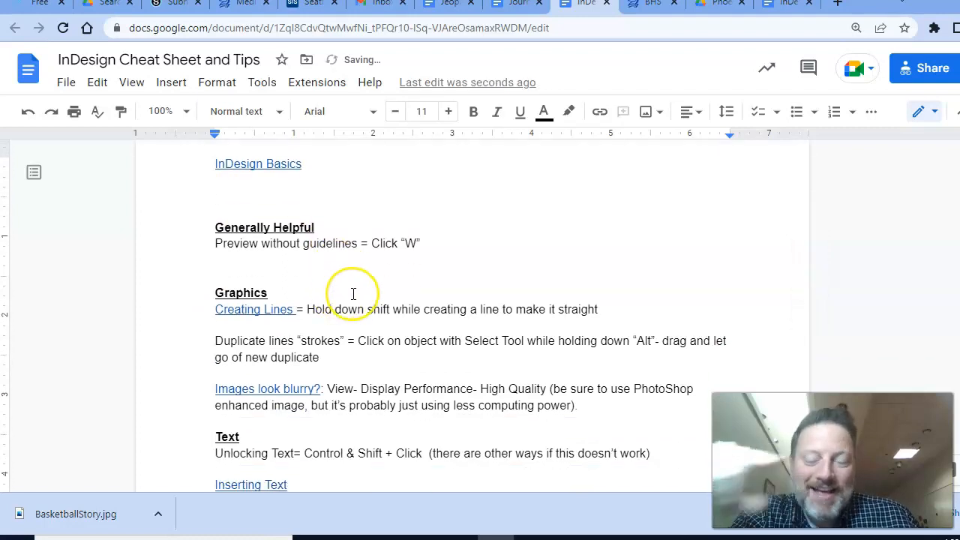
{"action": "scroll", "coordinate": [353, 294], "scroll_direction": "down", "scroll_amount": 10}
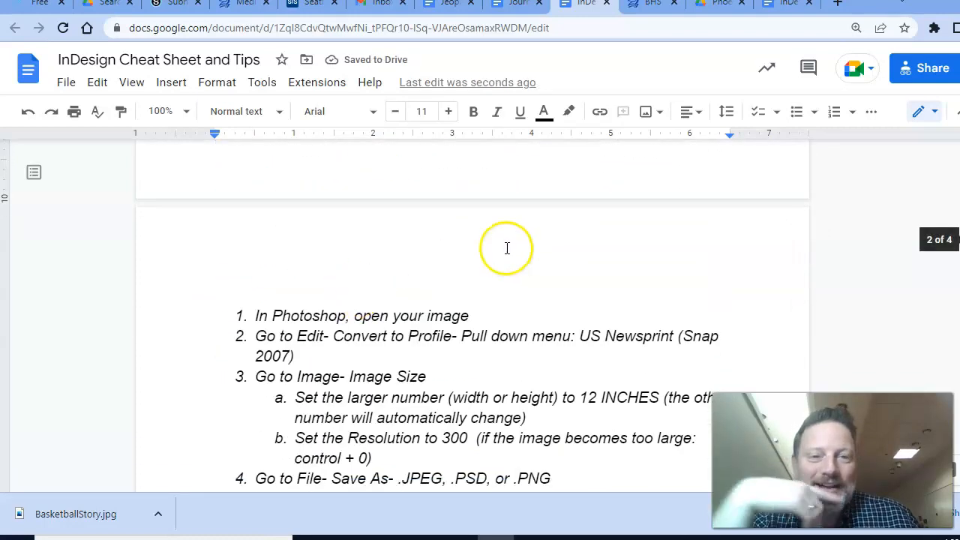